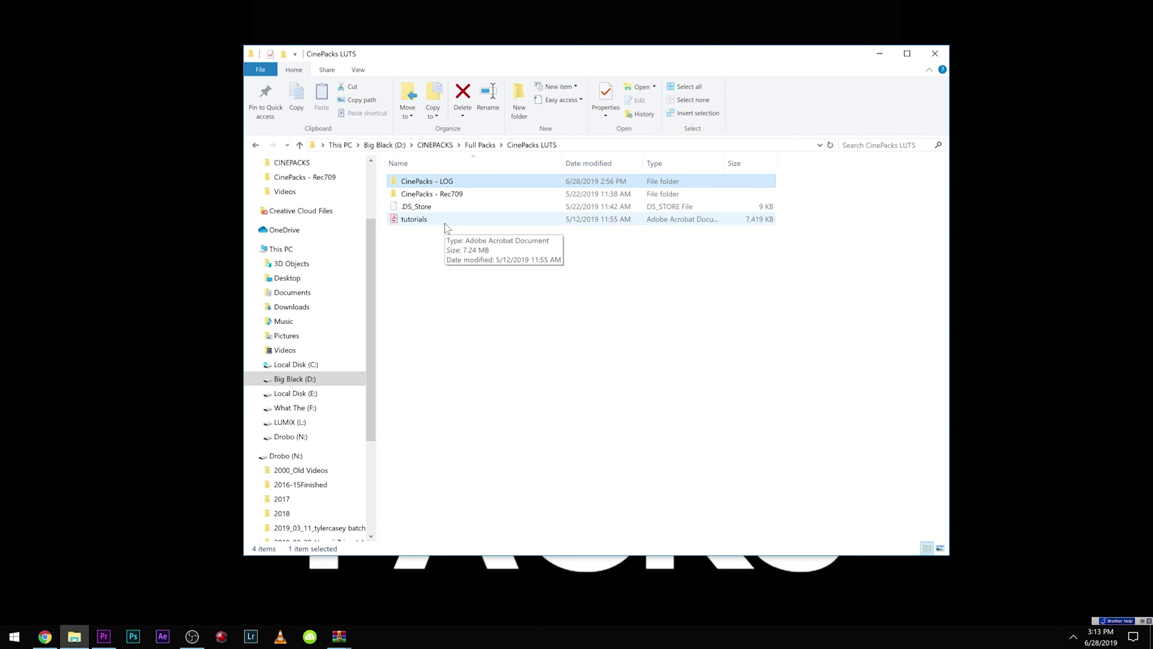
Look through the CinePacks - LOG folder, then open CinePacks - Rec709 and select its 15 .cube LUTs.
double_click(451, 184)
left_click_drag(520, 419, 420, 200)
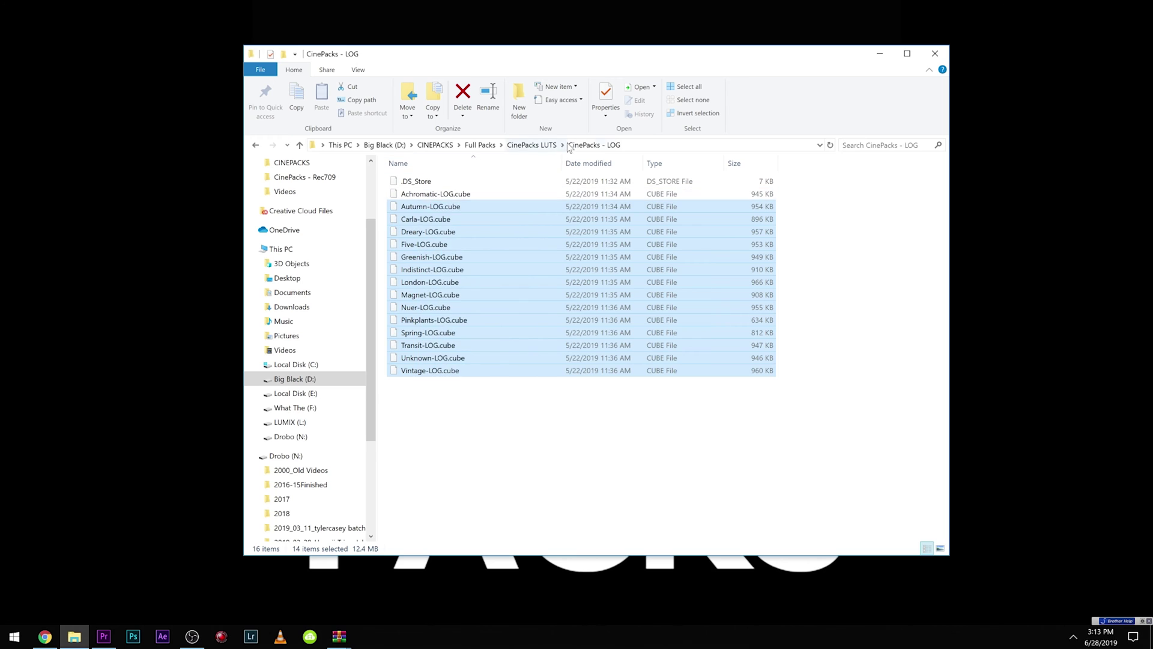
left_click(540, 146)
double_click(438, 193)
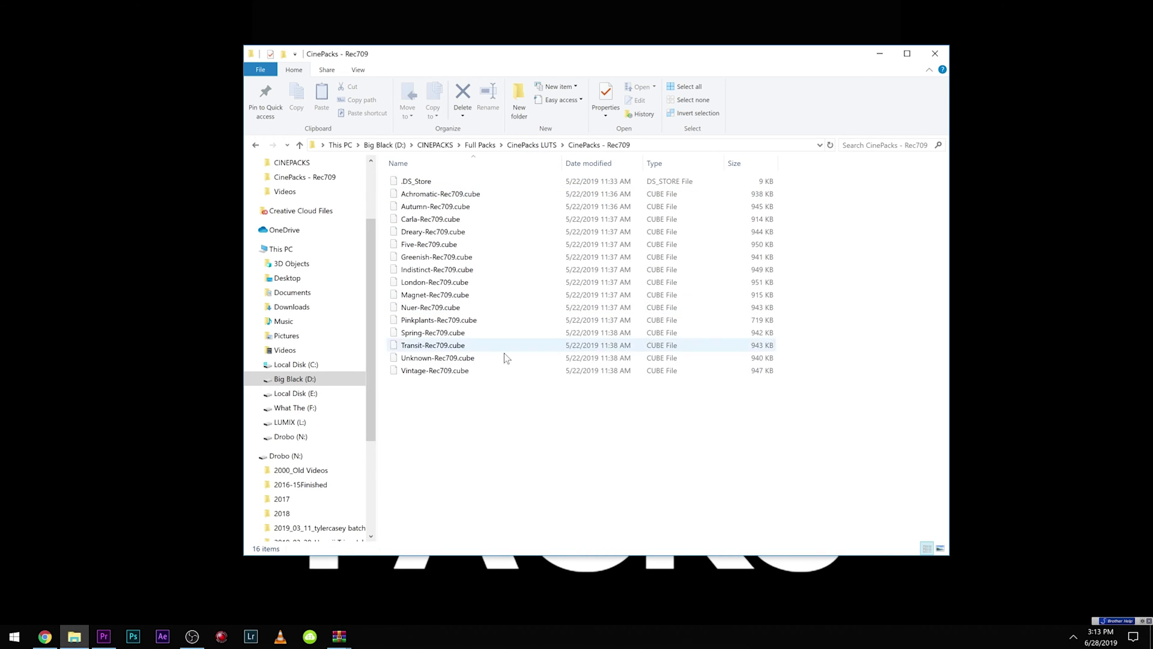
left_click_drag(538, 433, 514, 428)
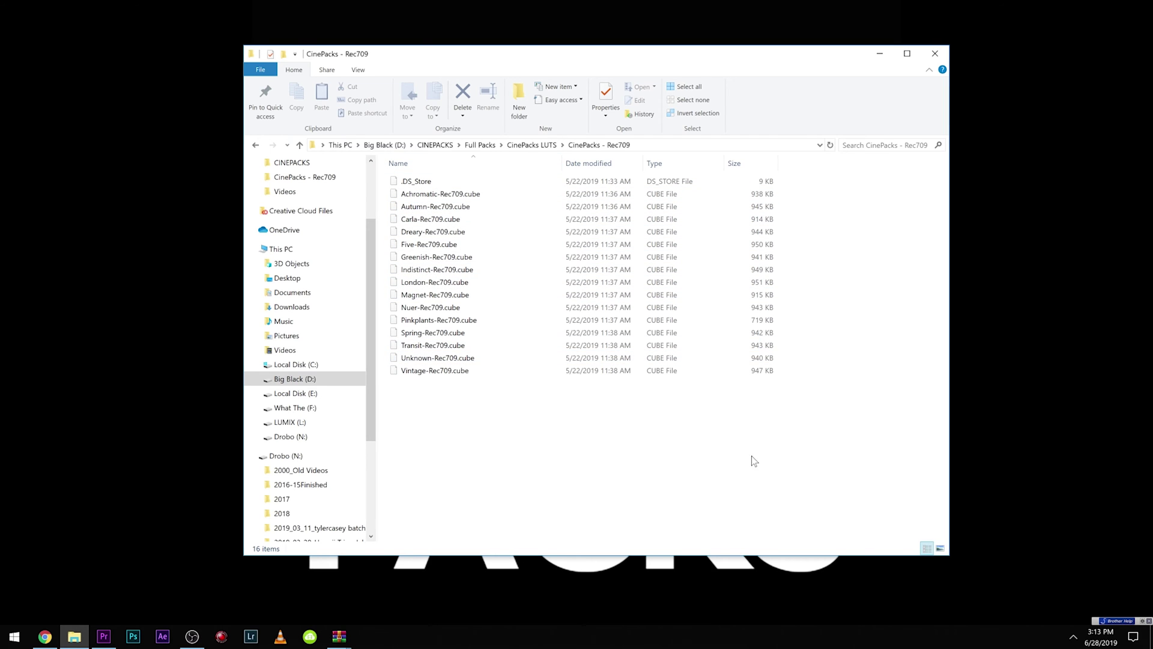
left_click_drag(753, 460, 434, 196)
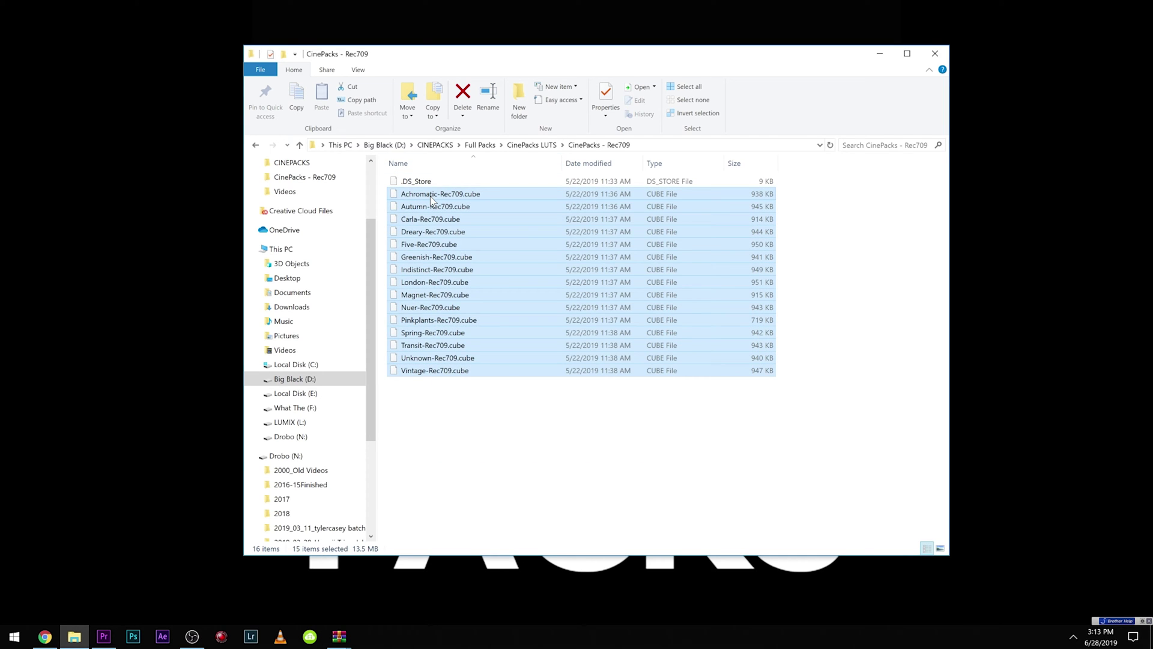
Copy the Rec709 LUTs and navigate to Adobe Premiere Pro CC 2019\Lumetri\LUTs\Creative on C:.
key("ctrl+c")
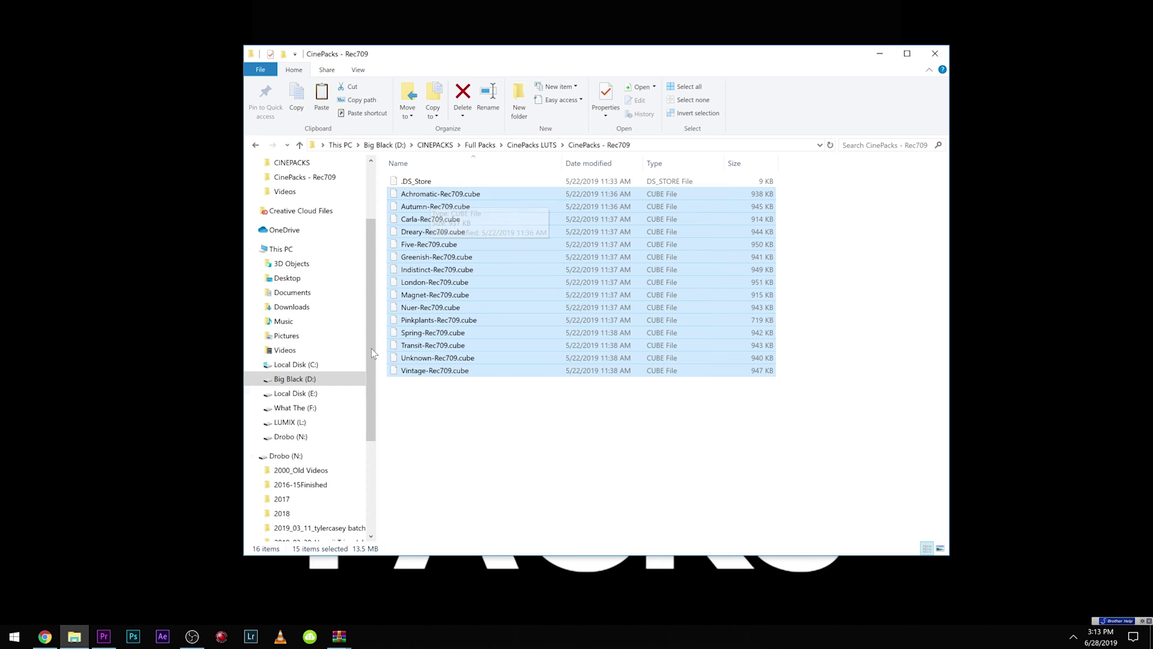
left_click(300, 365)
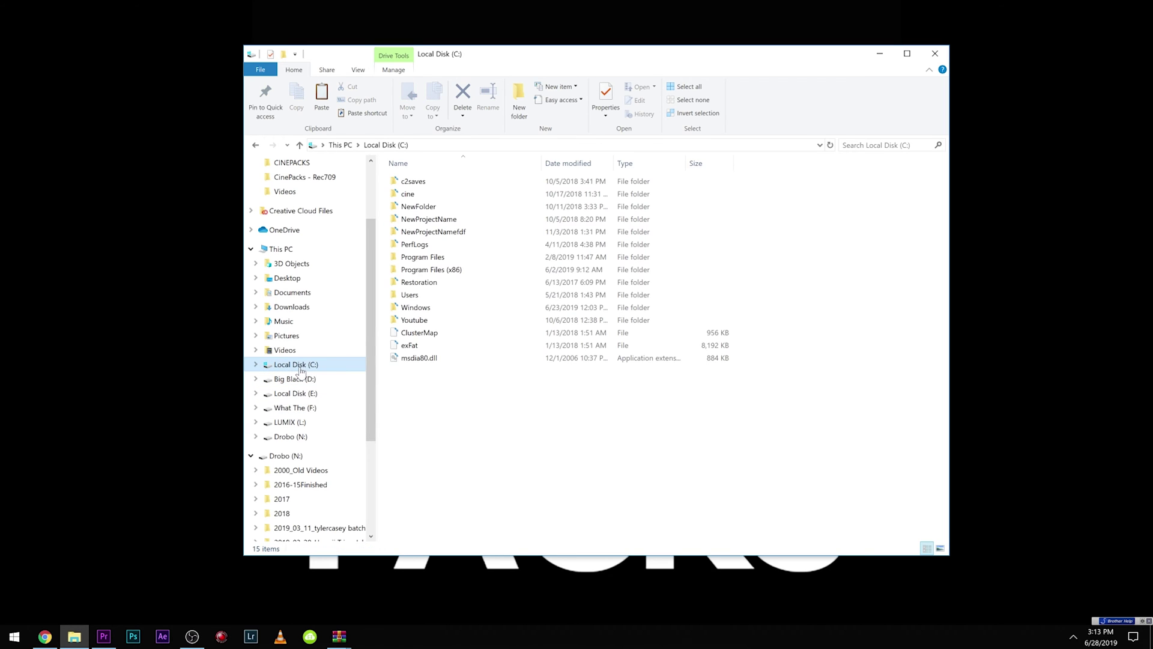
left_click(433, 259)
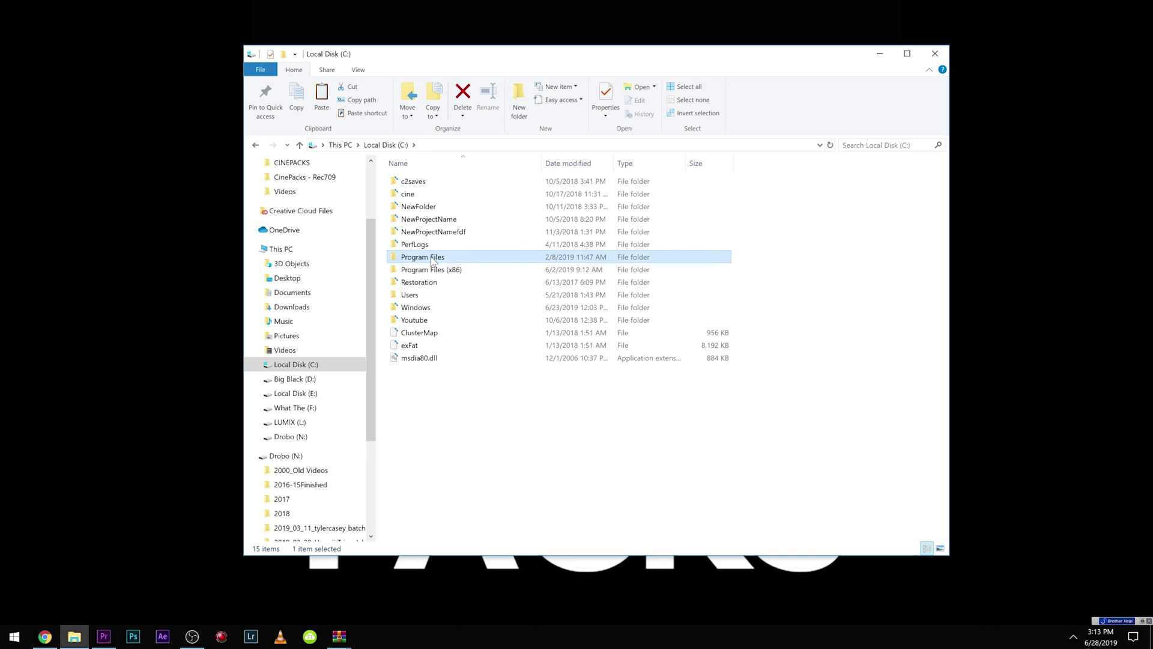
double_click(432, 259)
double_click(438, 206)
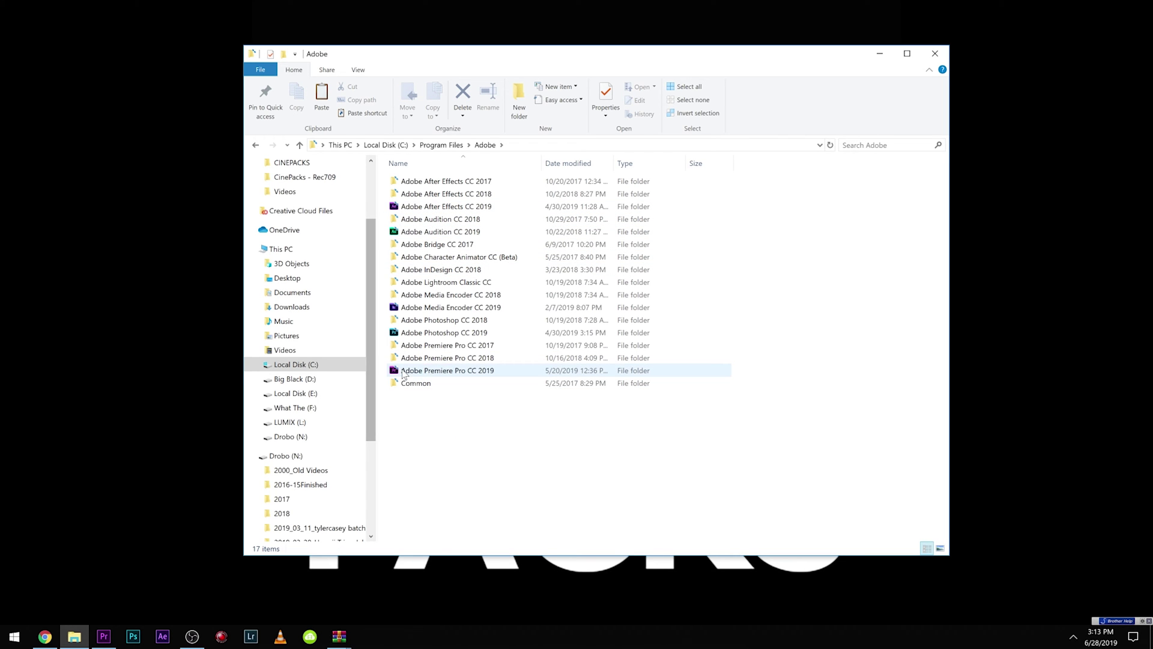
double_click(400, 373)
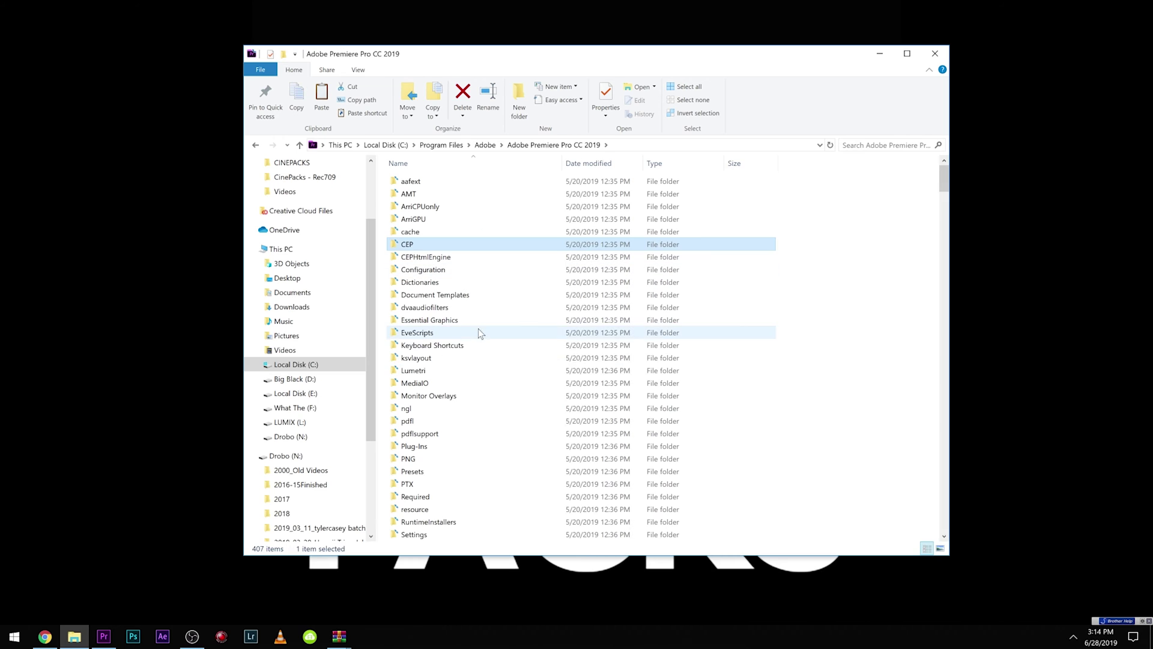
double_click(437, 368)
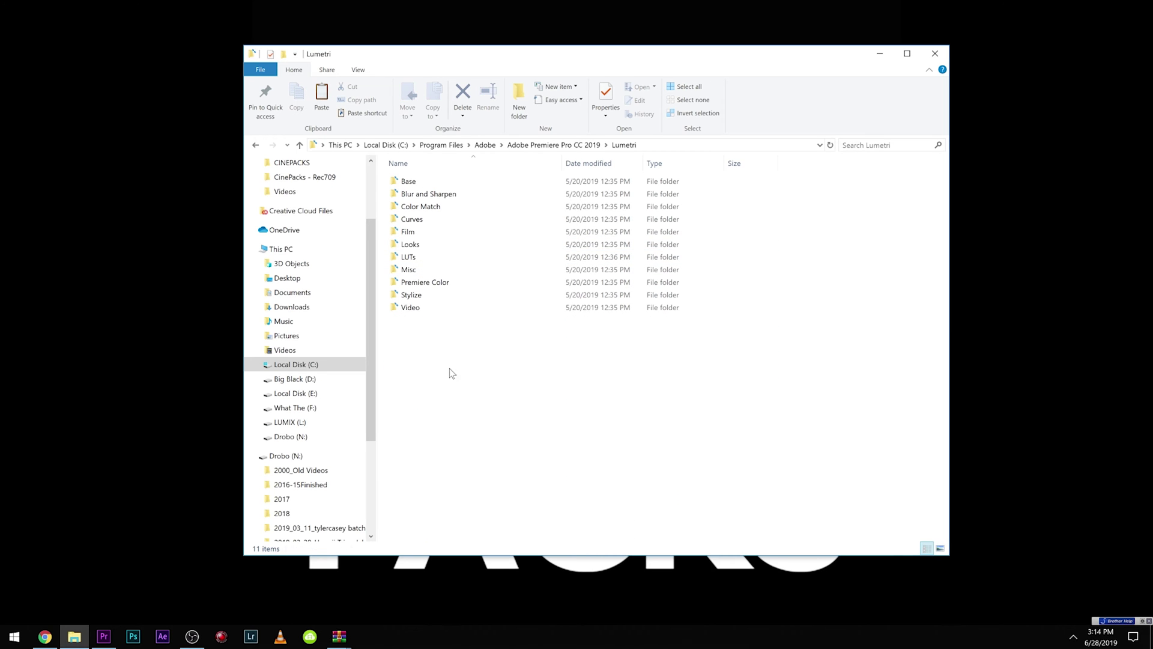
double_click(446, 256)
double_click(438, 180)
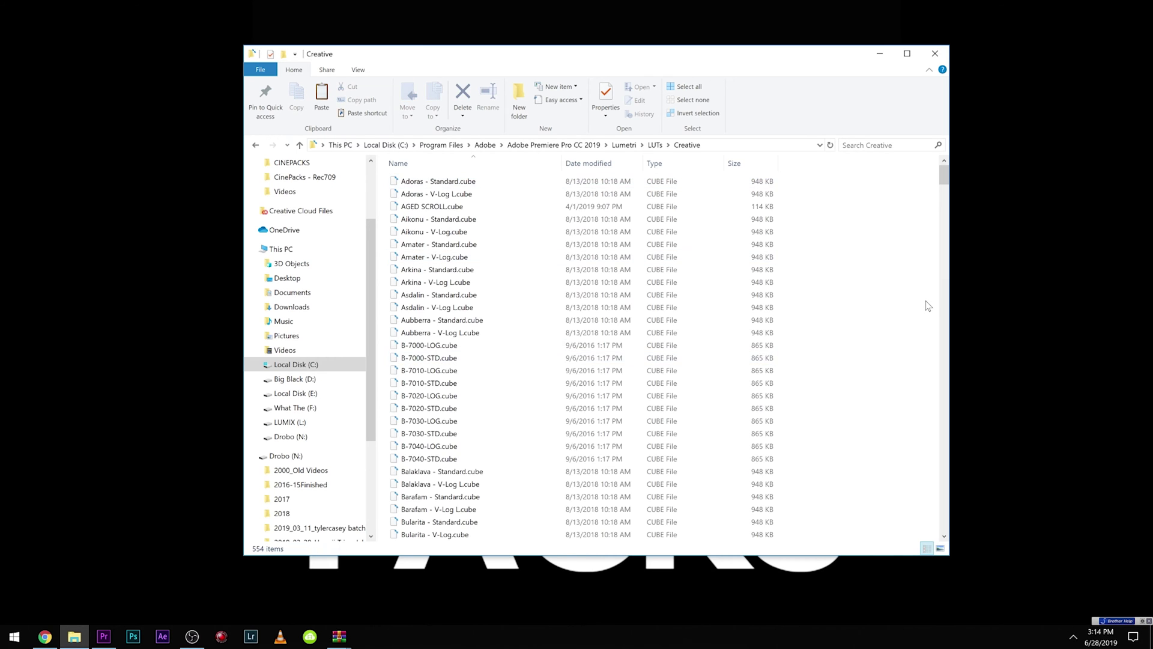
Paste the LUTs into the Creative folder with administrator permission for all files, then show the desktop.
right_click(813, 303)
left_click(871, 387)
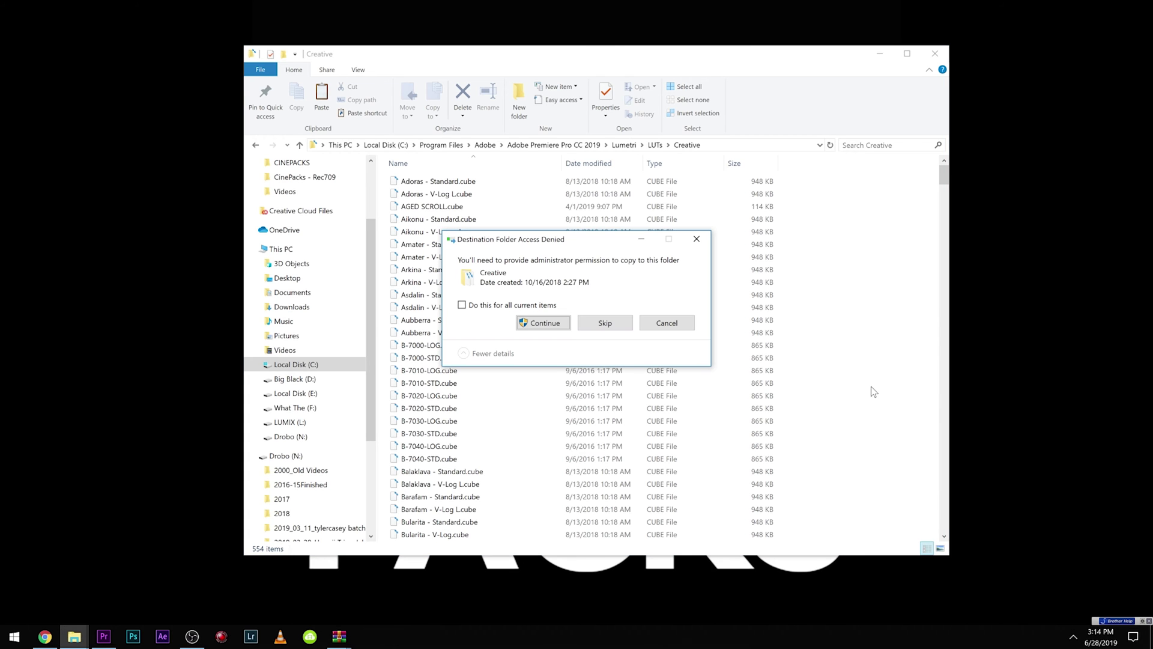
left_click(541, 328)
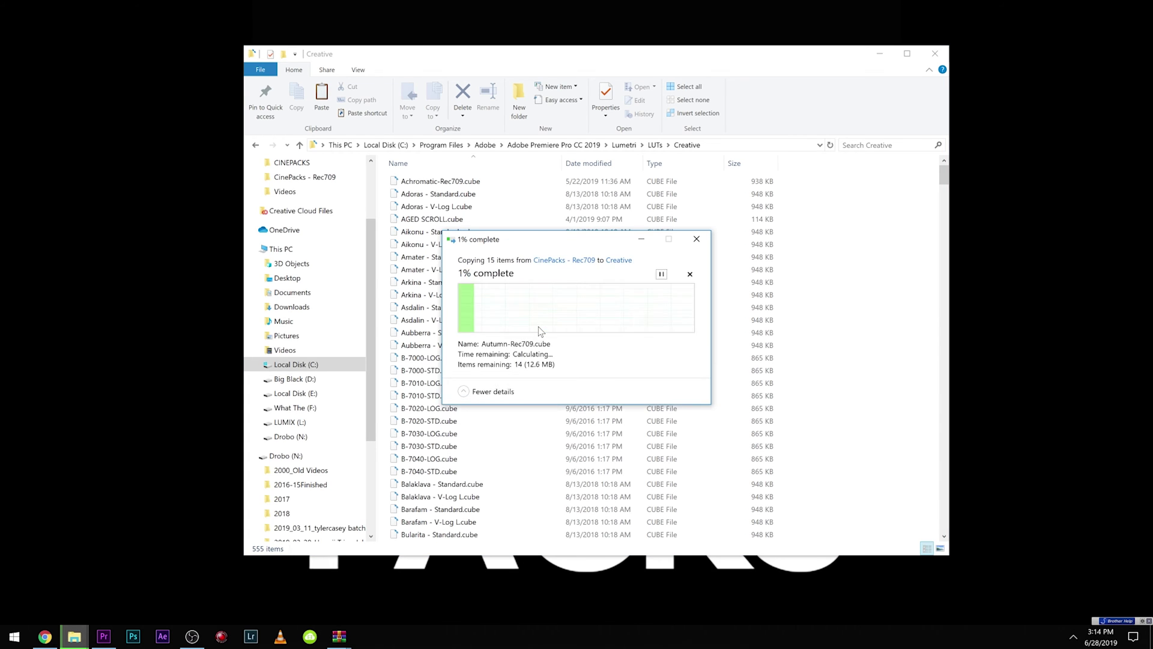
left_click(542, 324)
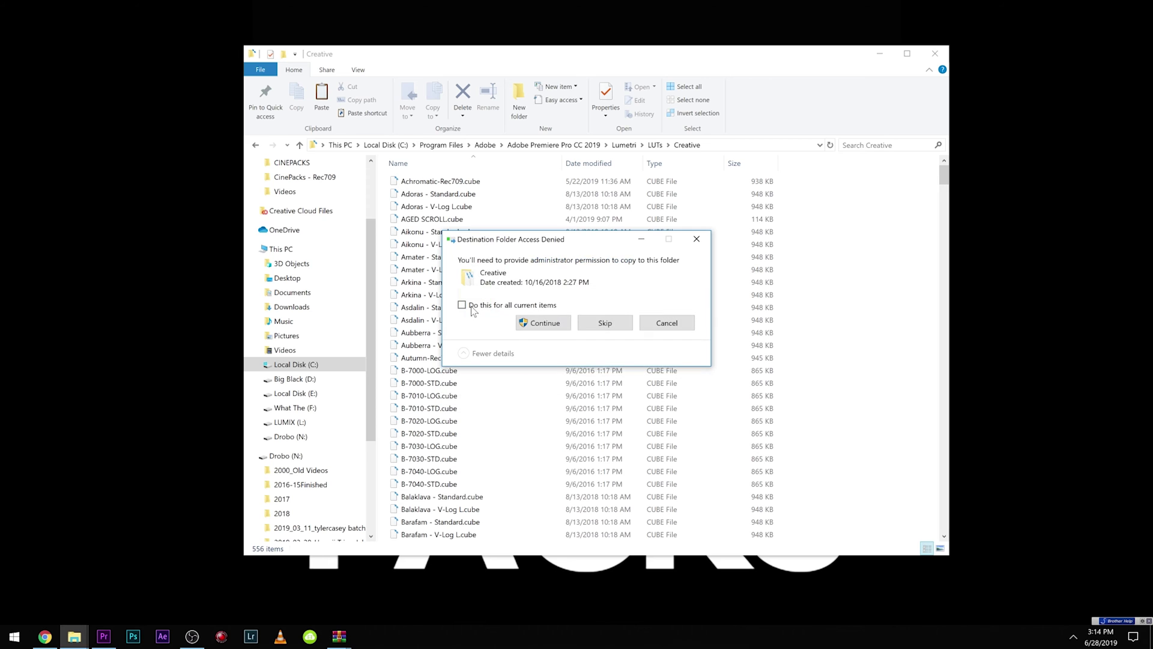
left_click(462, 305)
left_click(543, 323)
key("super+d")
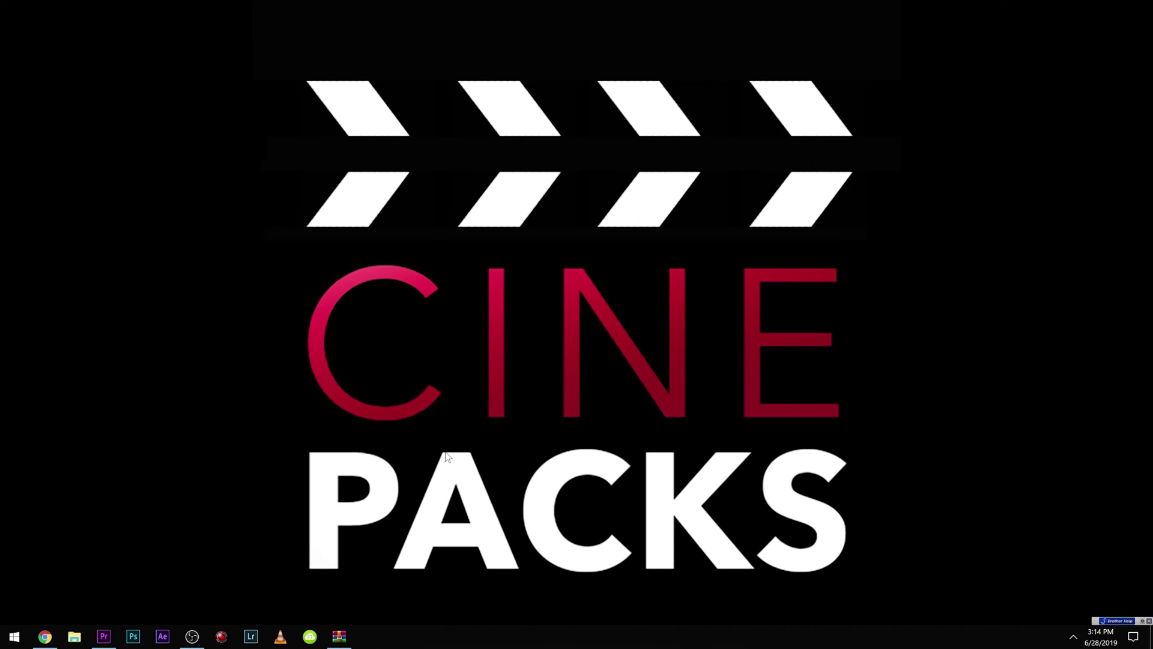
Return to Premiere Pro, leave missing media offline with Offline All, and scrub Sequence 01 to preview.
left_click(103, 636)
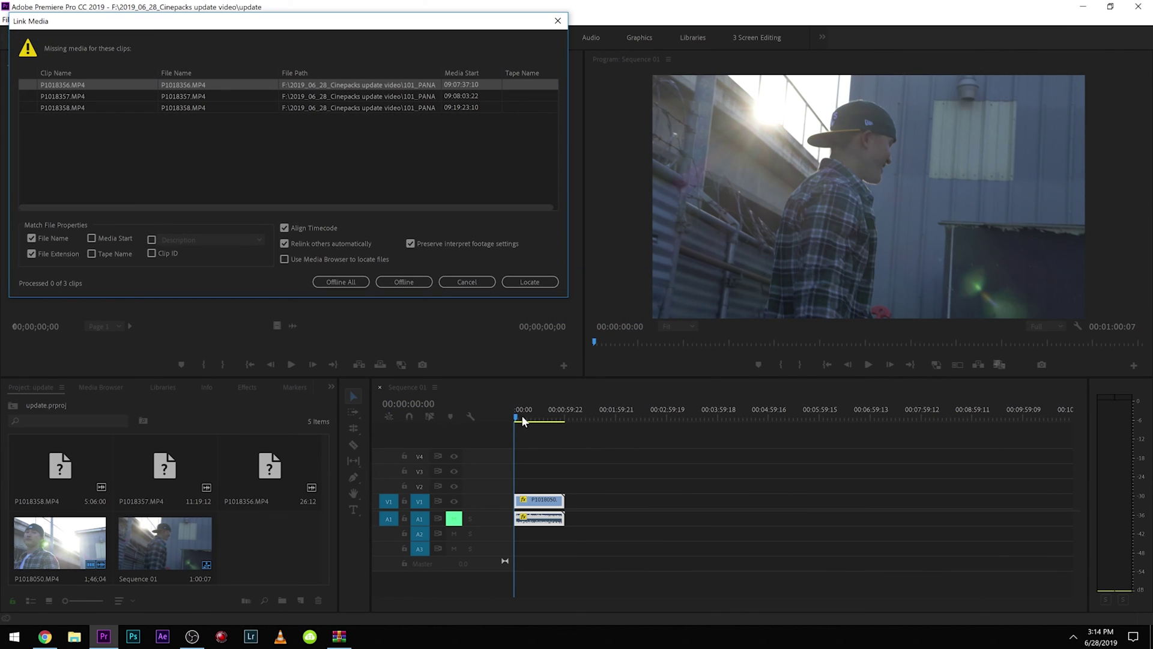
left_click(384, 282)
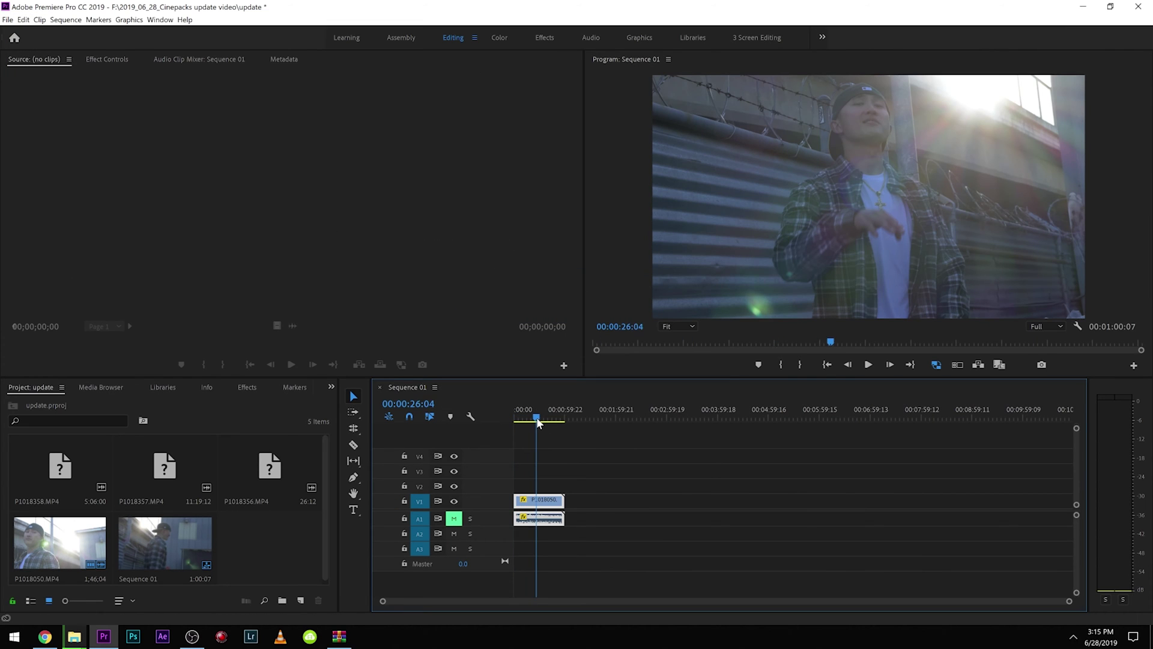
left_click(537, 418)
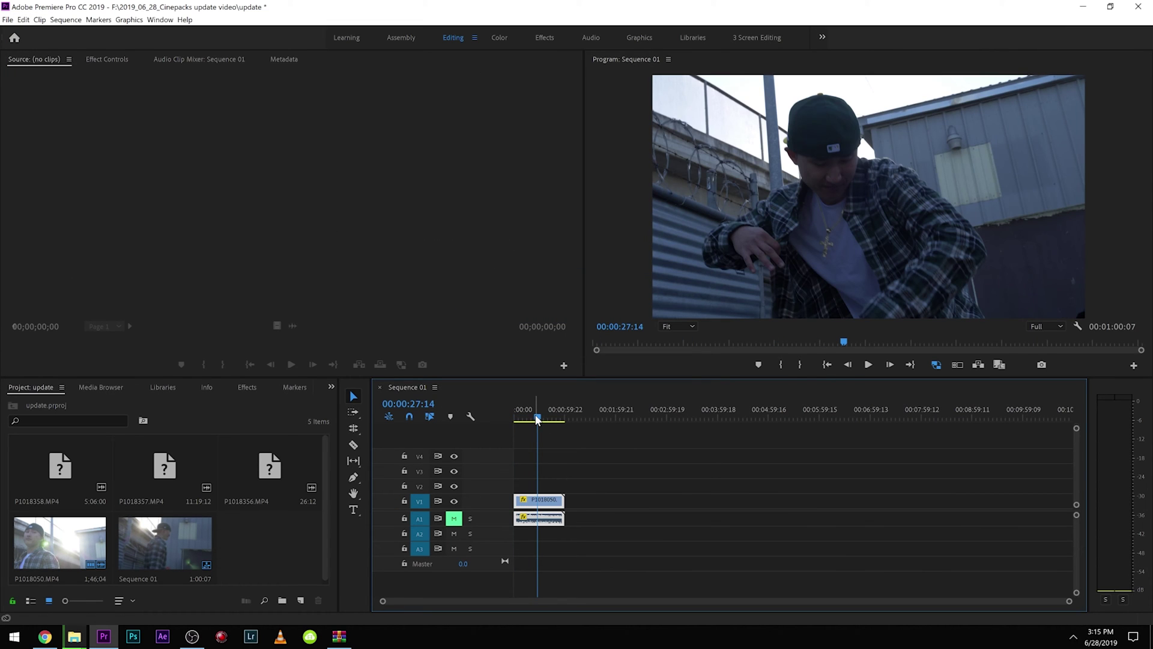
left_click_drag(537, 419, 540, 420)
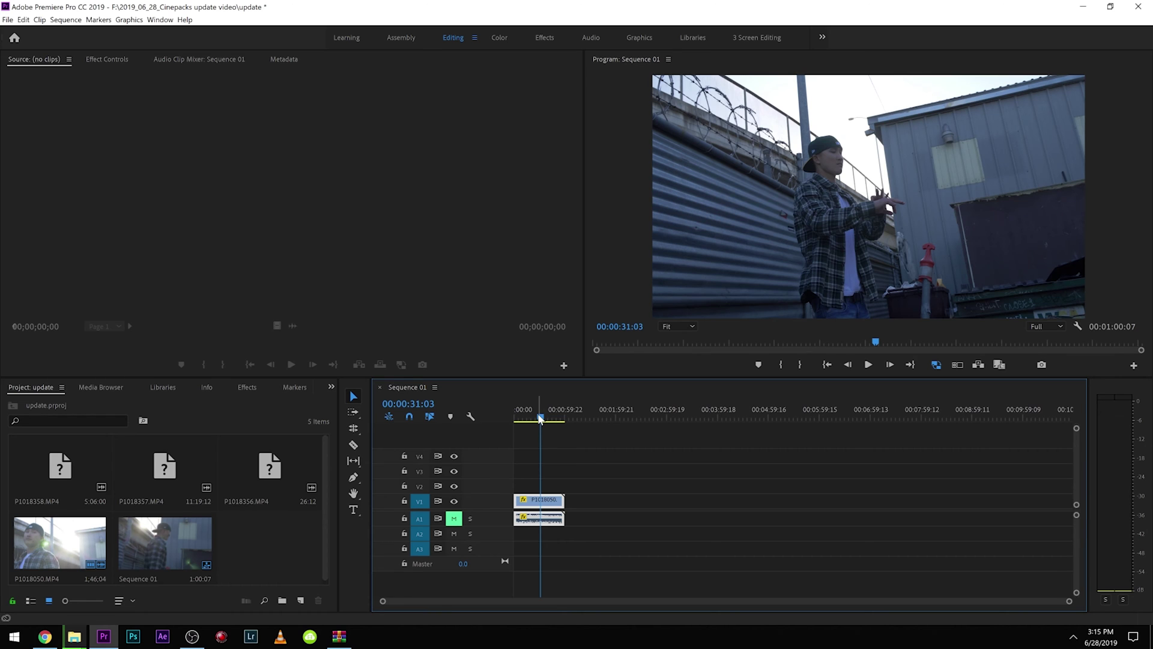
left_click(575, 471)
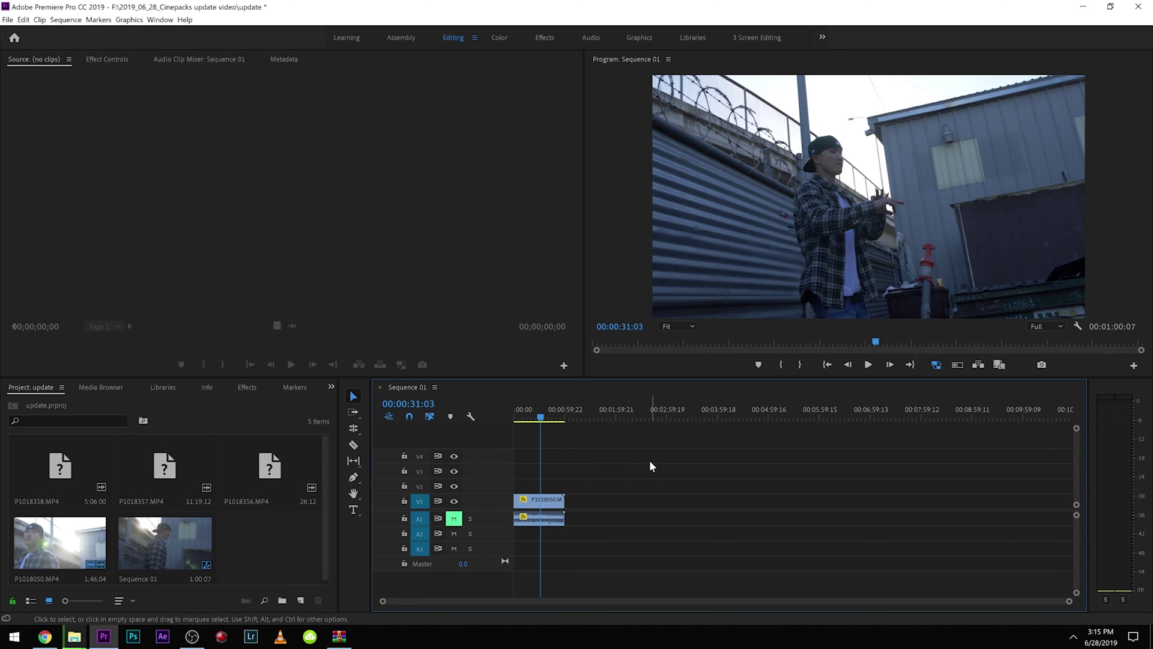
Switch to the Color workspace and cut P1018050.MP4, moving a piece right to leave a gap.
left_click(498, 37)
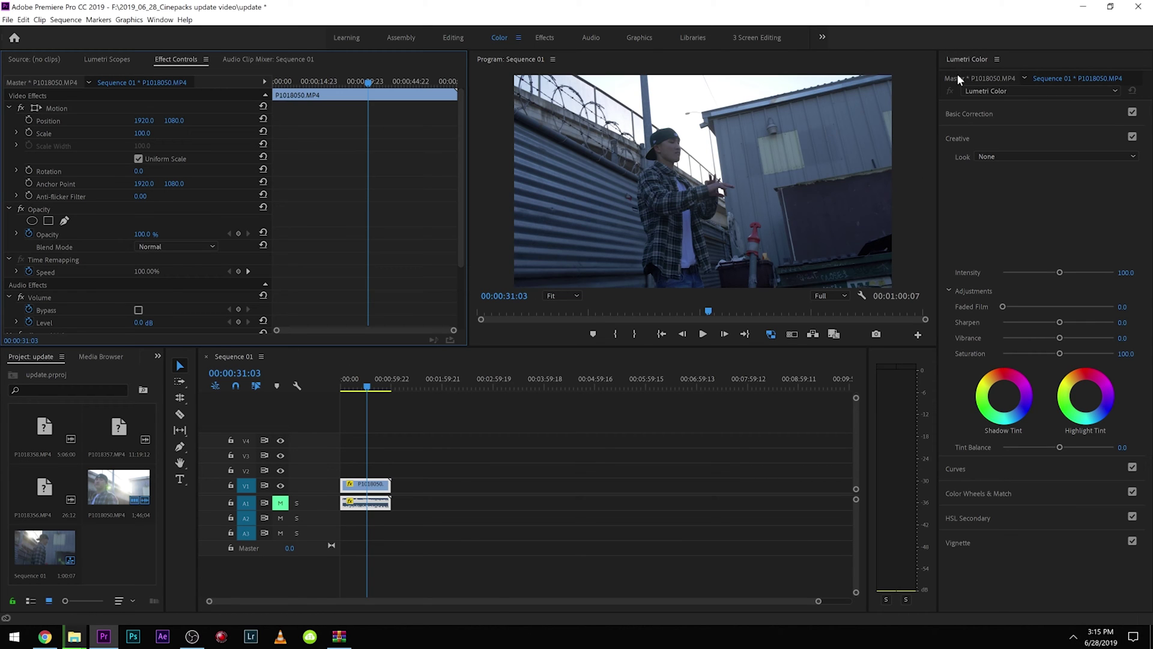
double_click(350, 490)
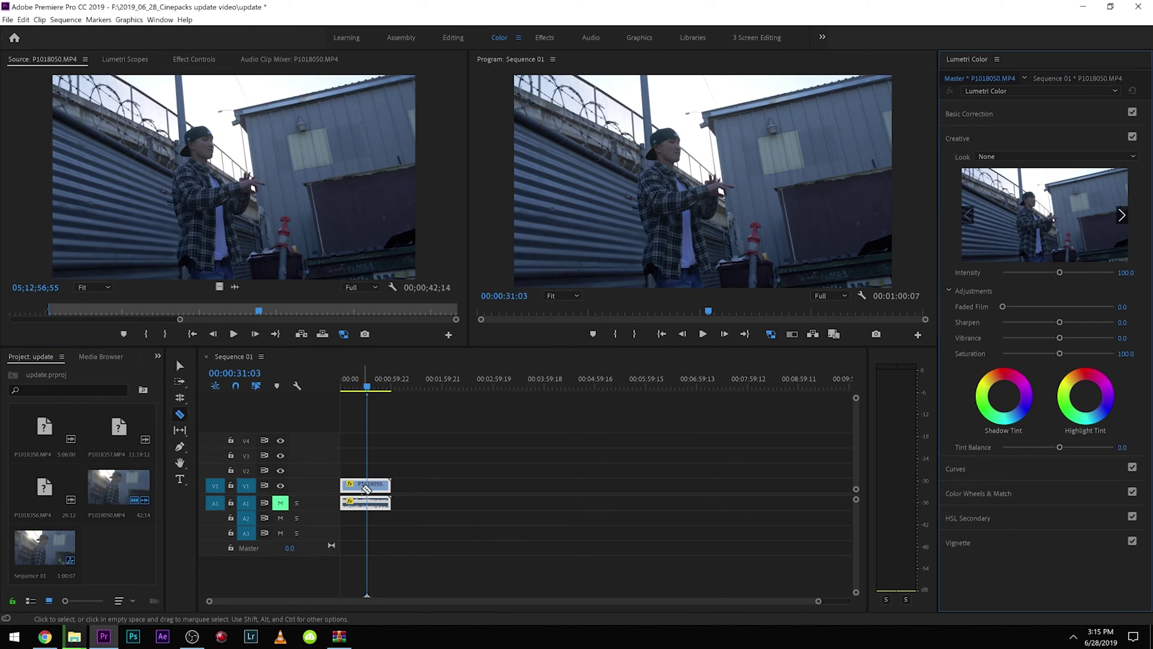
left_click(365, 488)
key("v")
left_click(383, 486)
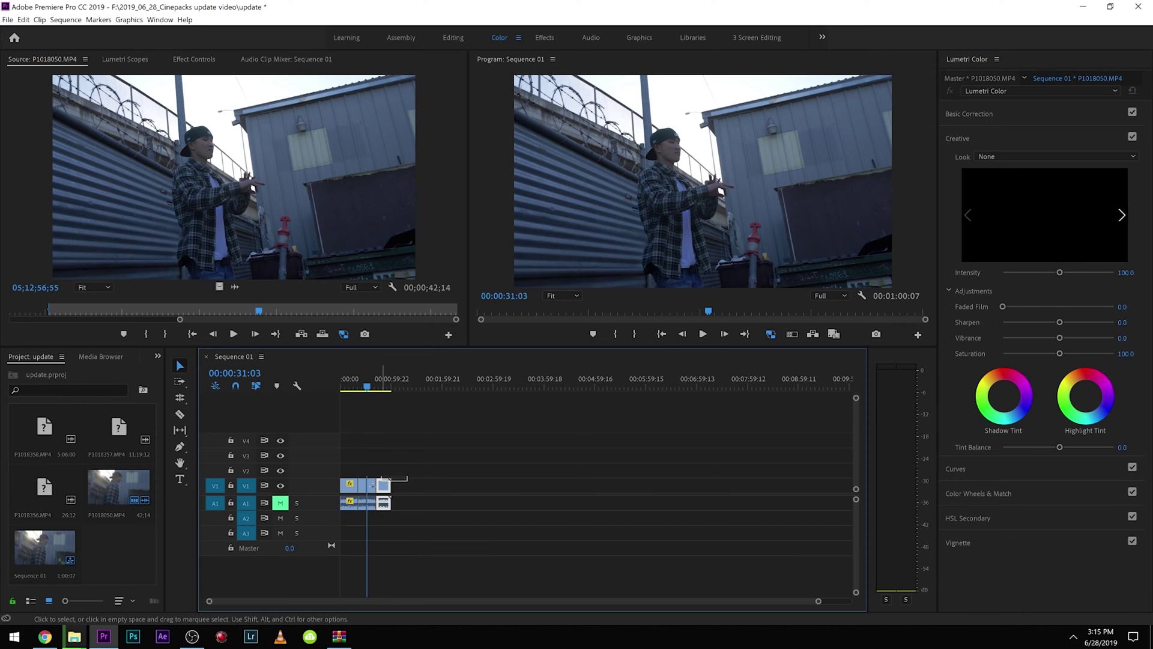
left_click_drag(383, 485, 434, 485)
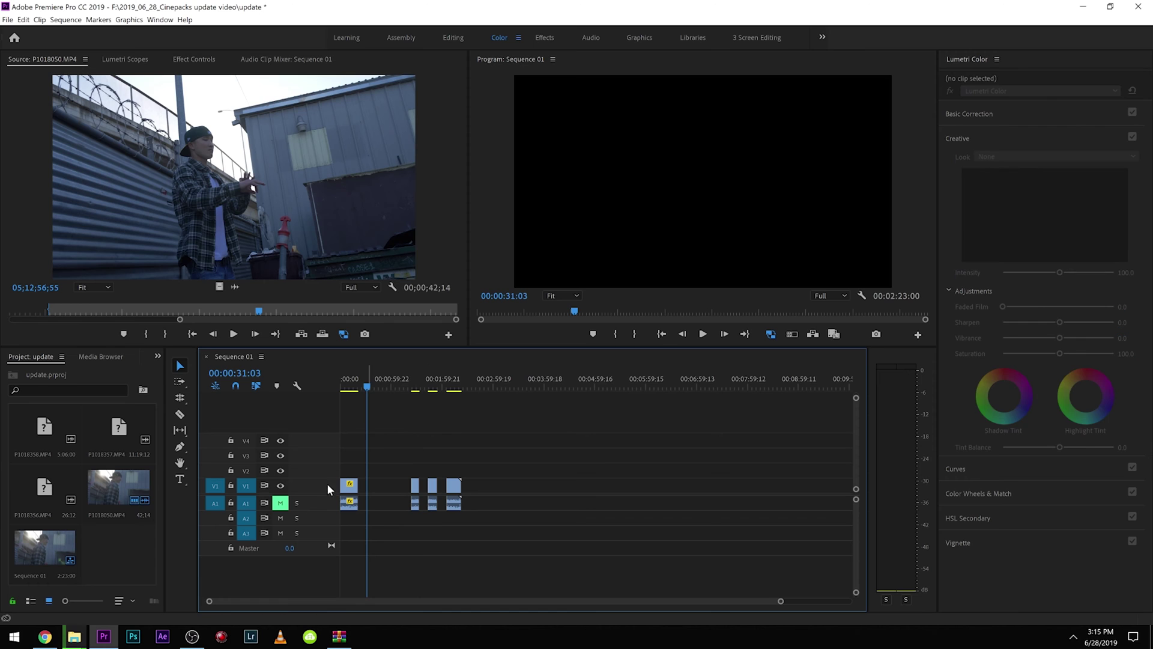
left_click(347, 487)
On the first clip, set Lumetri Exposure to 5.0 and Temperature to -100.
left_click(348, 384)
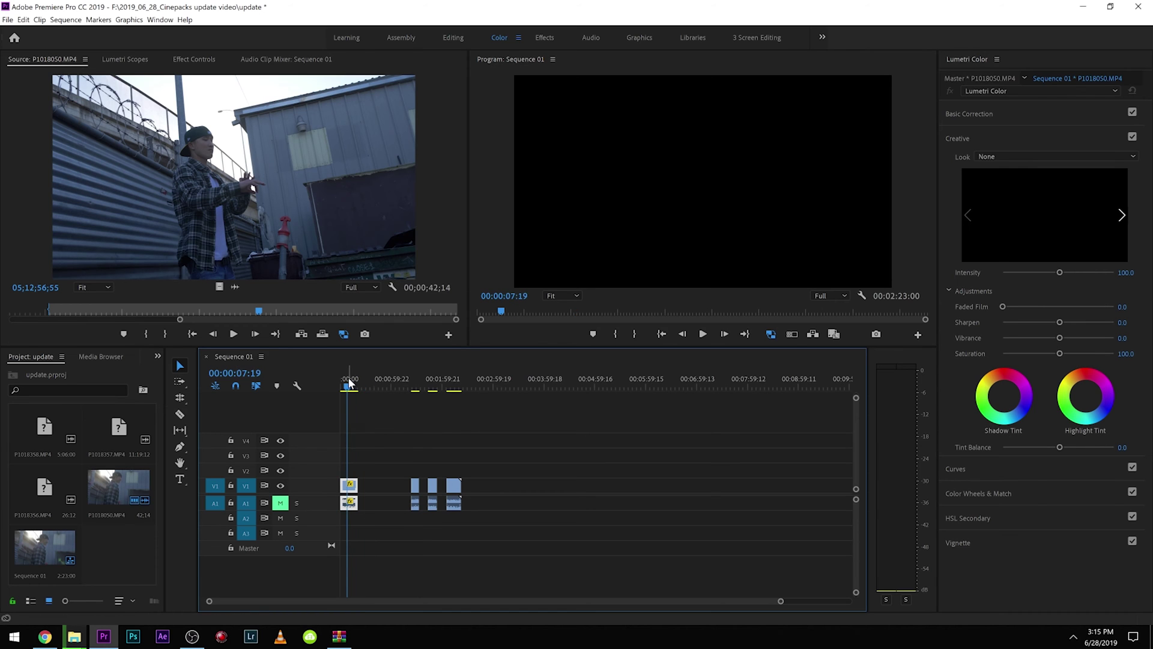
left_click(1006, 113)
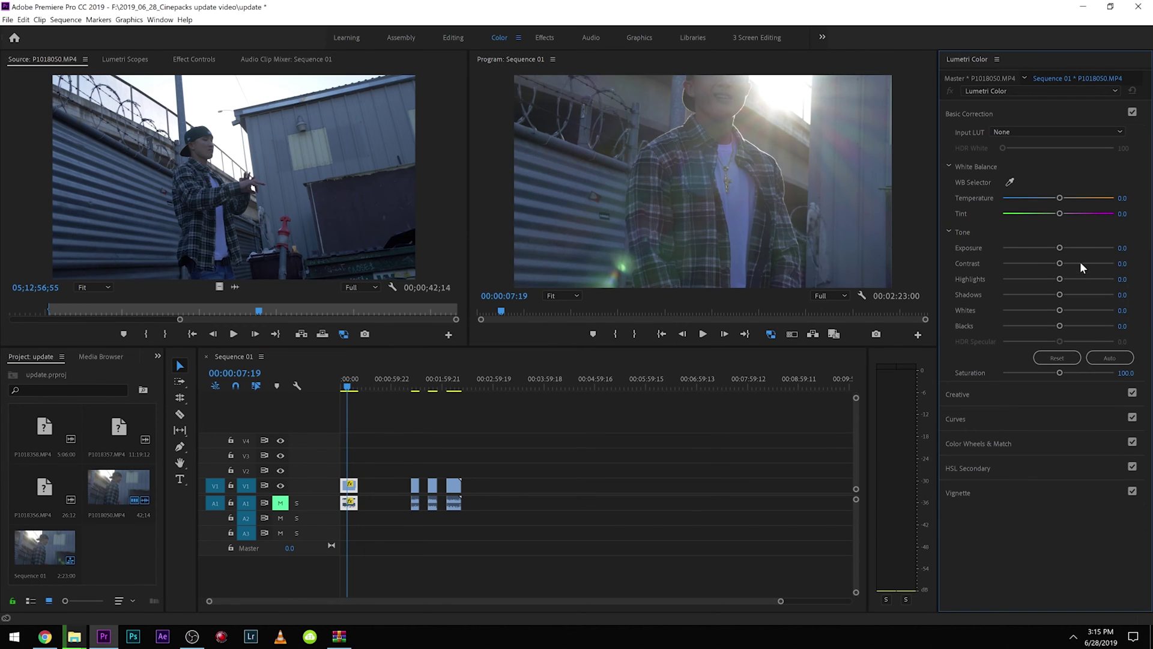
left_click_drag(1079, 248, 1140, 261)
left_click_drag(1047, 198, 1002, 198)
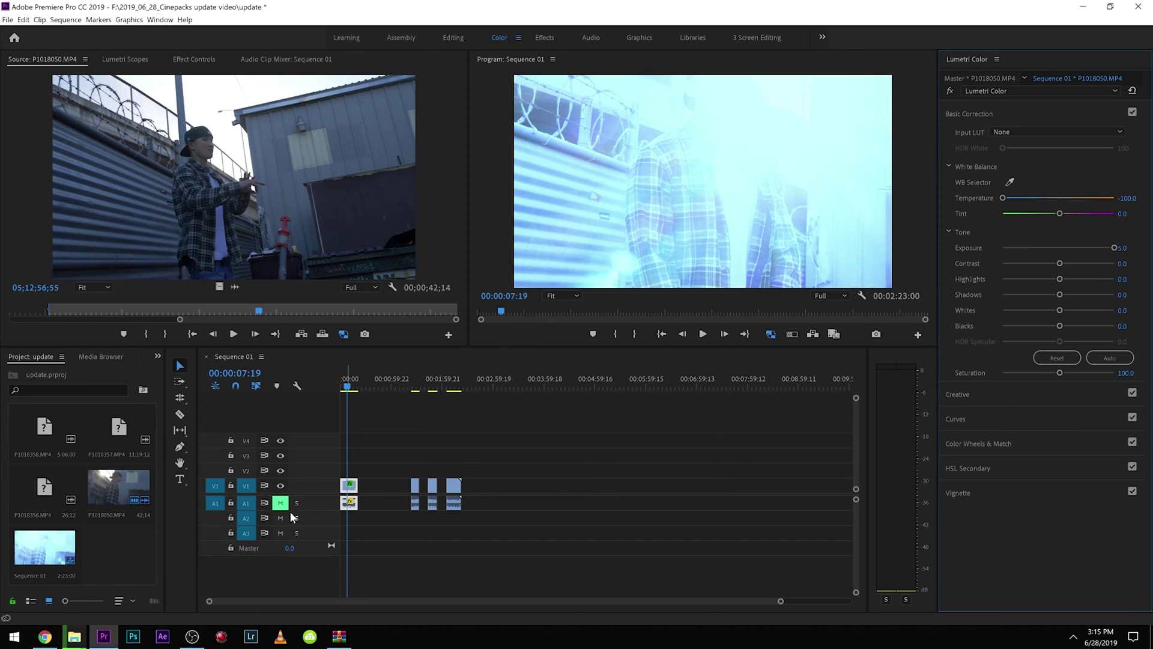
left_click_drag(362, 384, 415, 395)
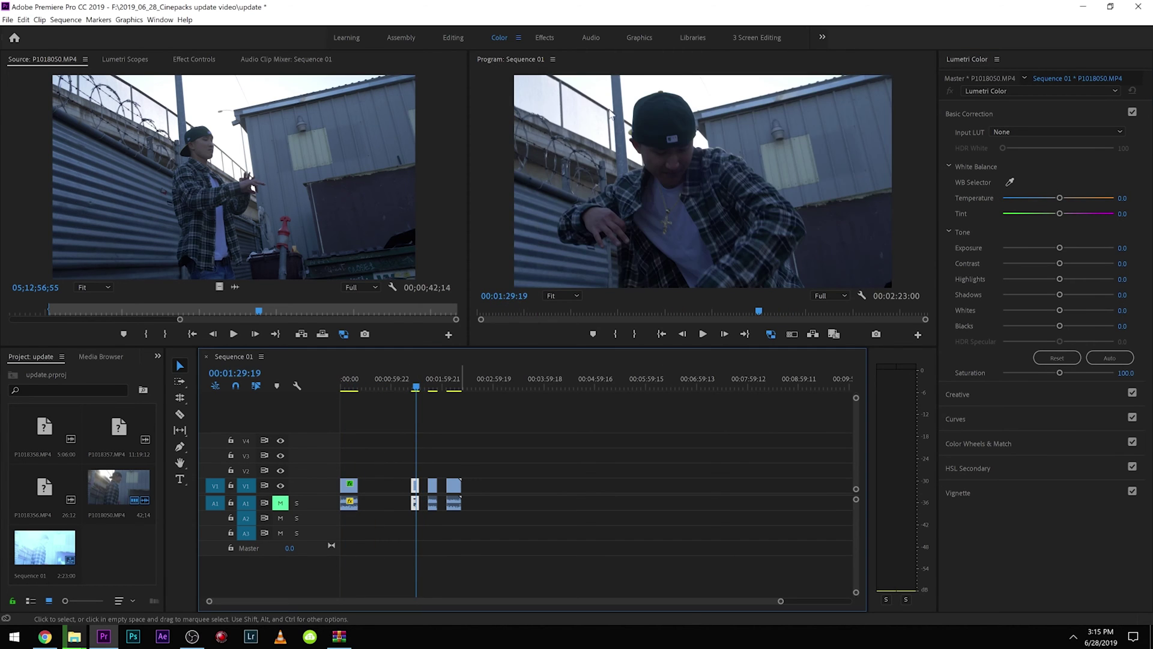
left_click(349, 382)
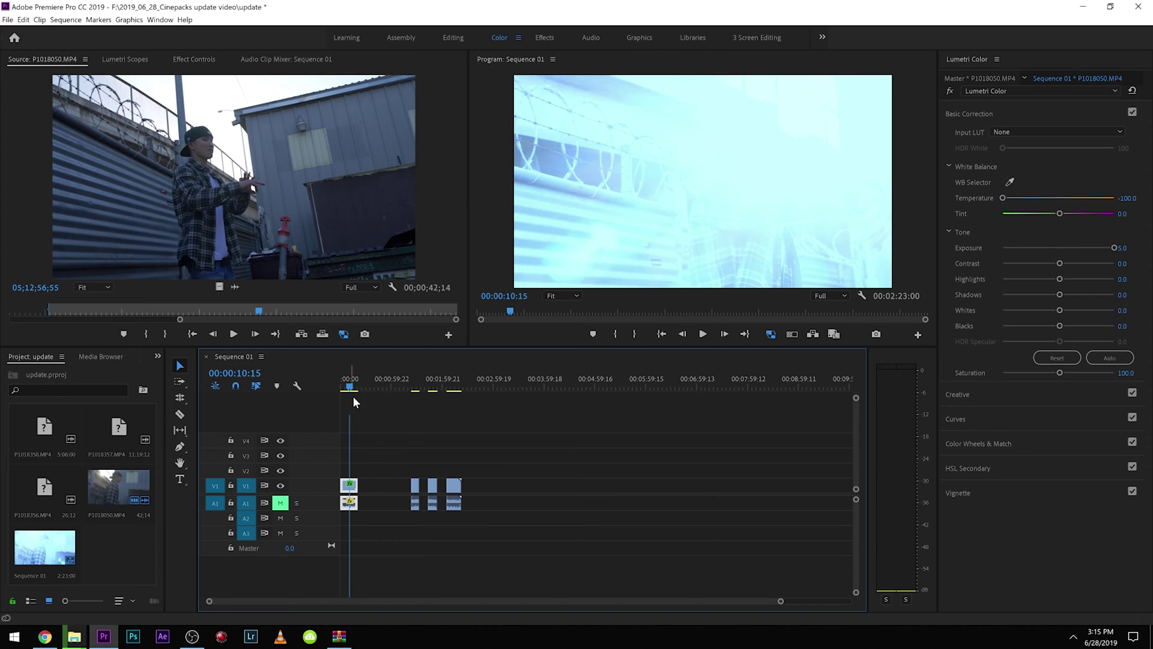
left_click(349, 486)
Delete the first clip's Lumetri Color effect in Effect Controls, then paste it back on the master clip.
left_click(193, 59)
left_click(101, 285)
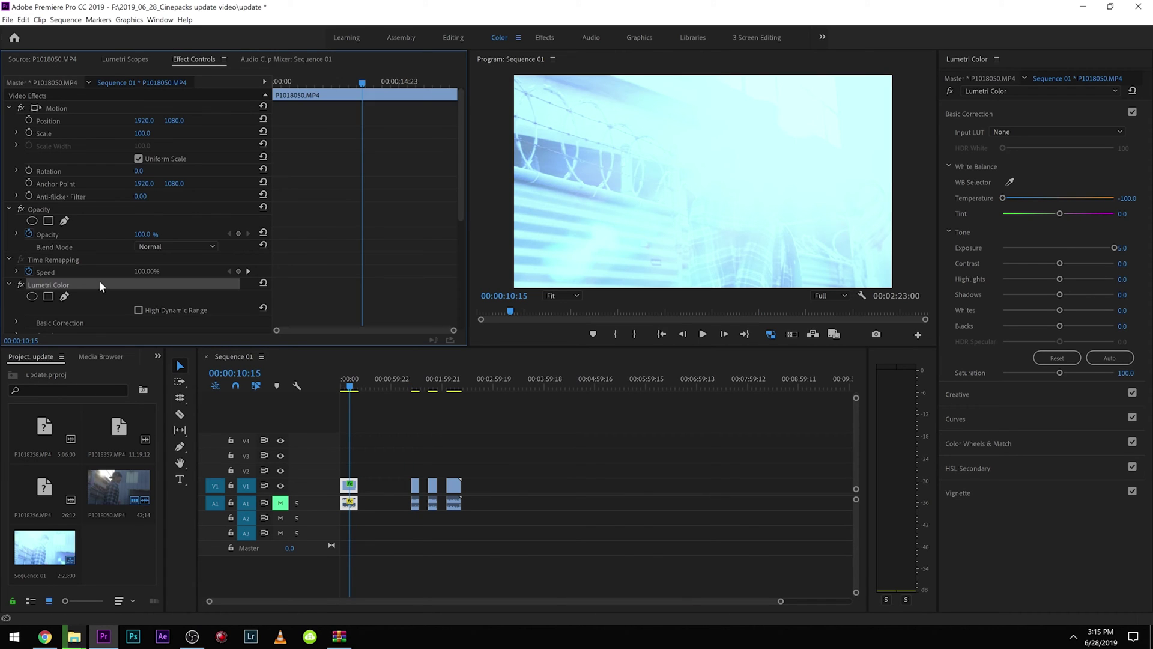
key("Delete")
left_click(54, 83)
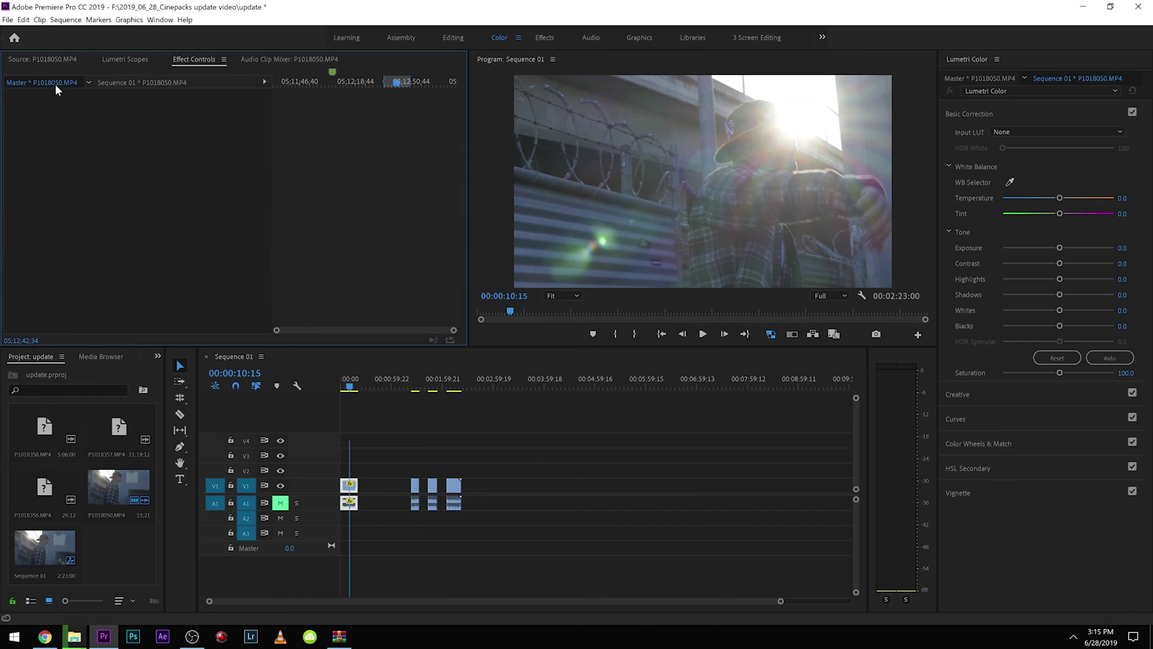
key("ctrl+v")
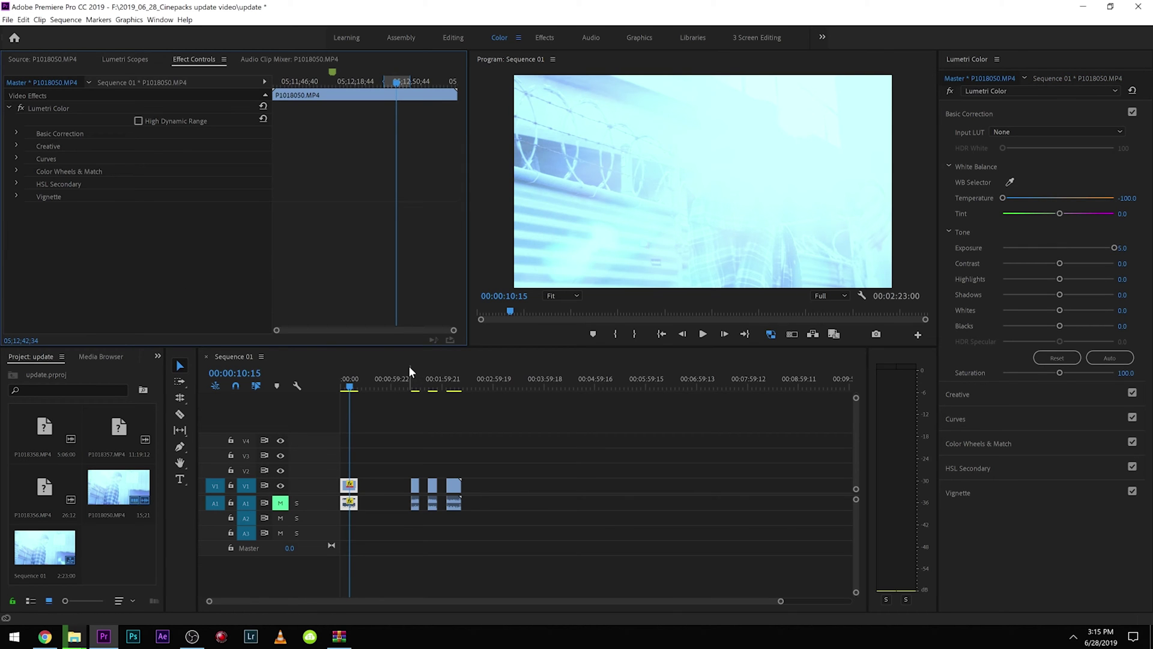
Check the later clips, then return to 00:00:14:20 and delete the master clip's Lumetri Color effect.
left_click(414, 485)
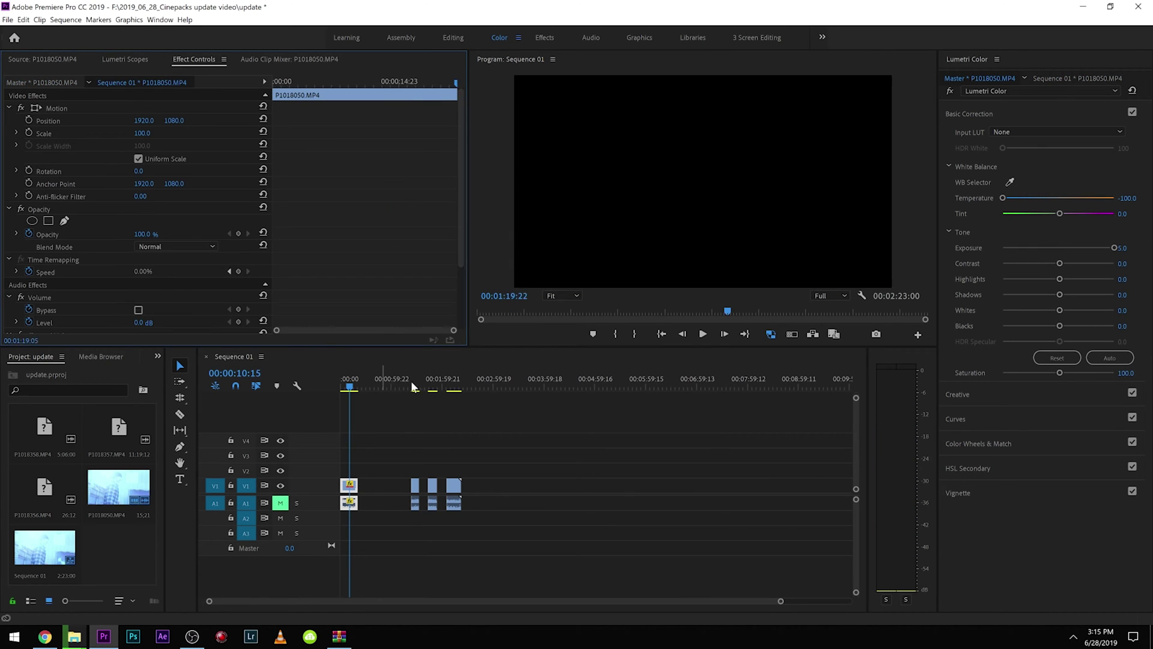
left_click(415, 388)
left_click_drag(417, 391, 459, 390)
left_click(352, 388)
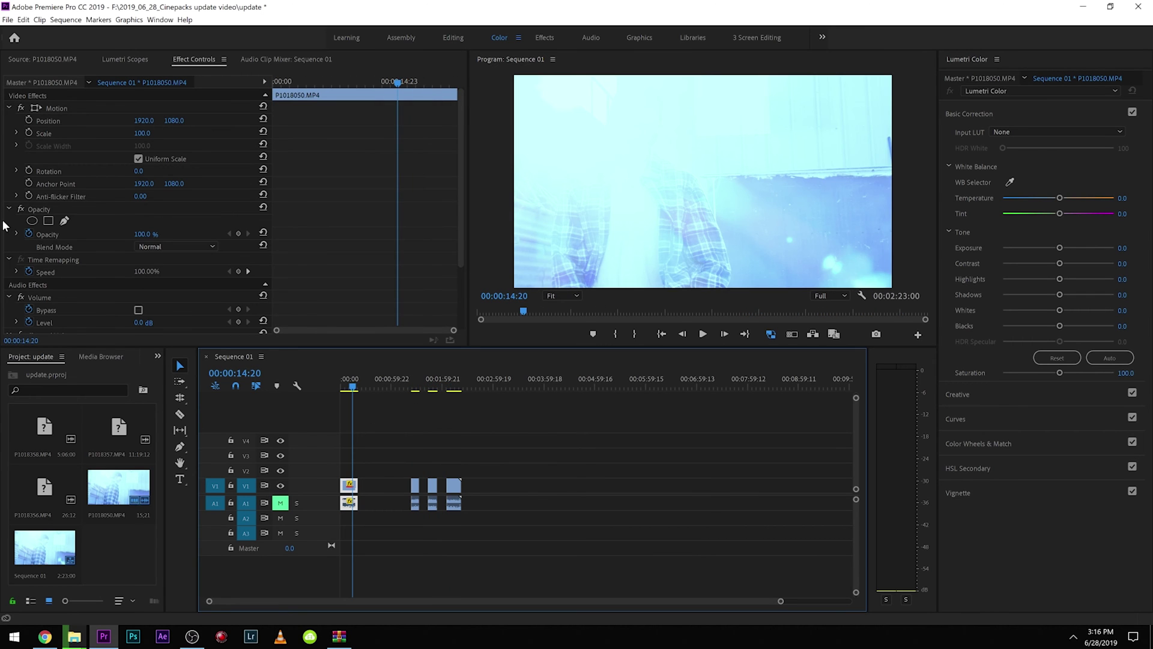
left_click(43, 79)
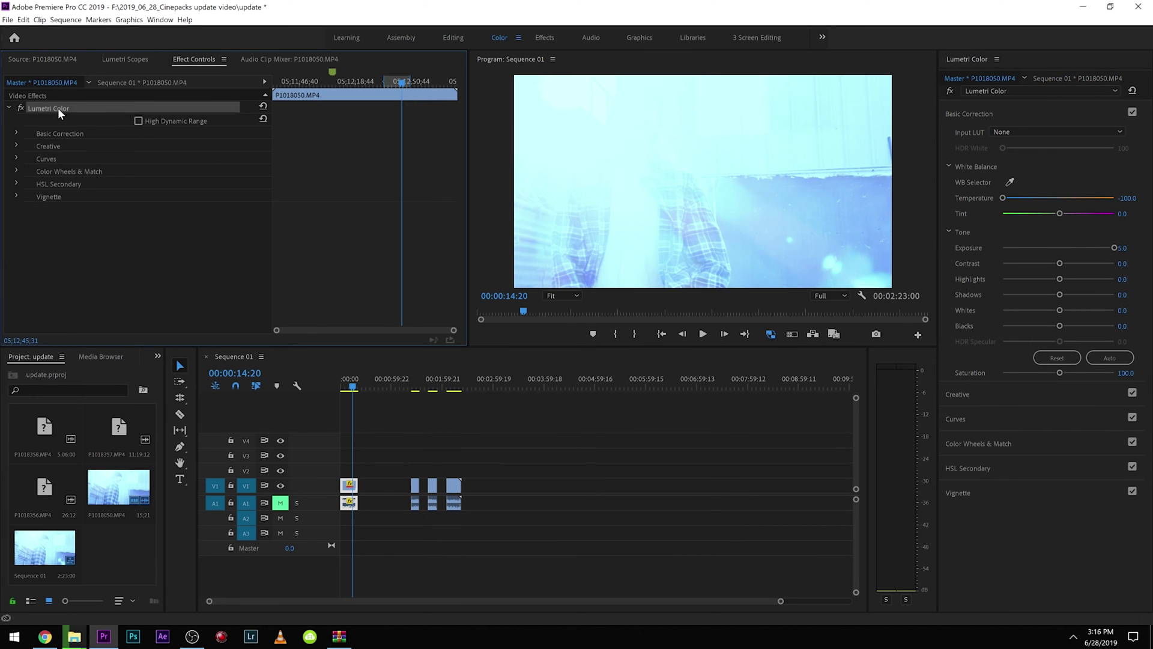
key("Delete")
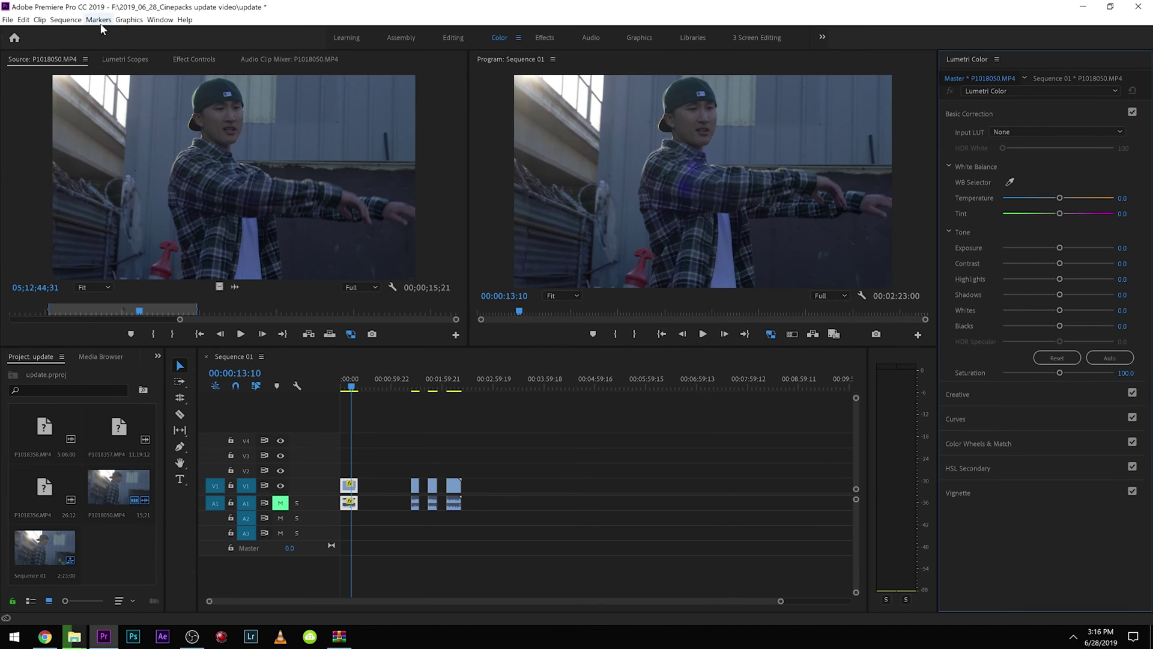
Show the waveform scope and drag the RGB curve's points into a contrasty S-shape.
left_click(118, 59)
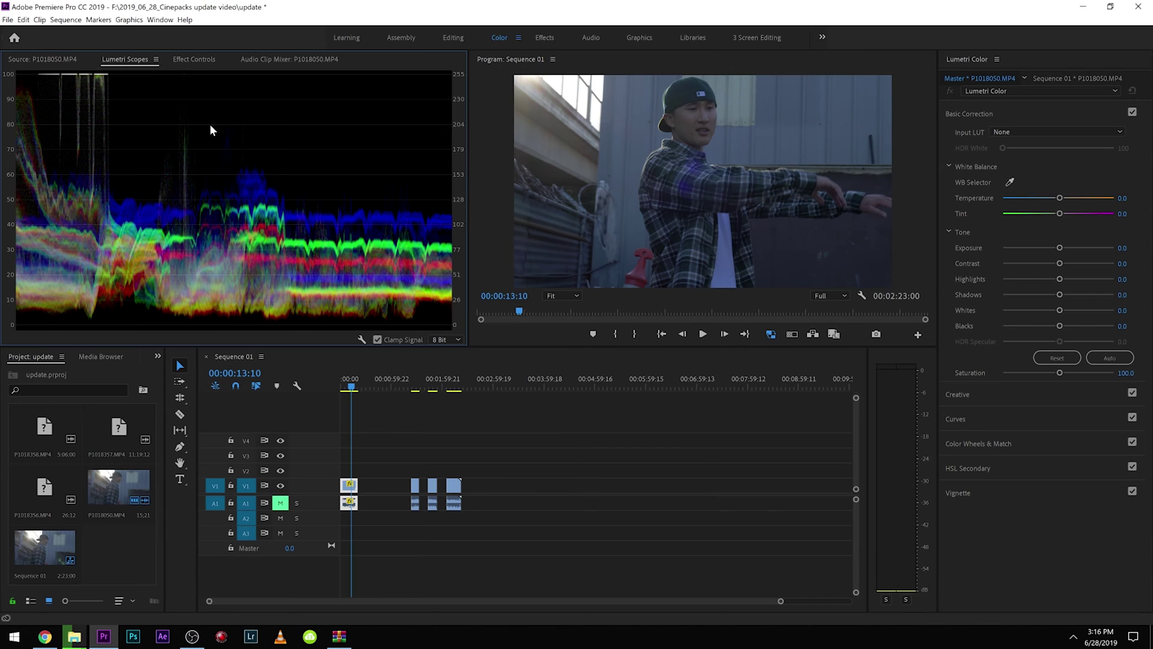
left_click(1036, 416)
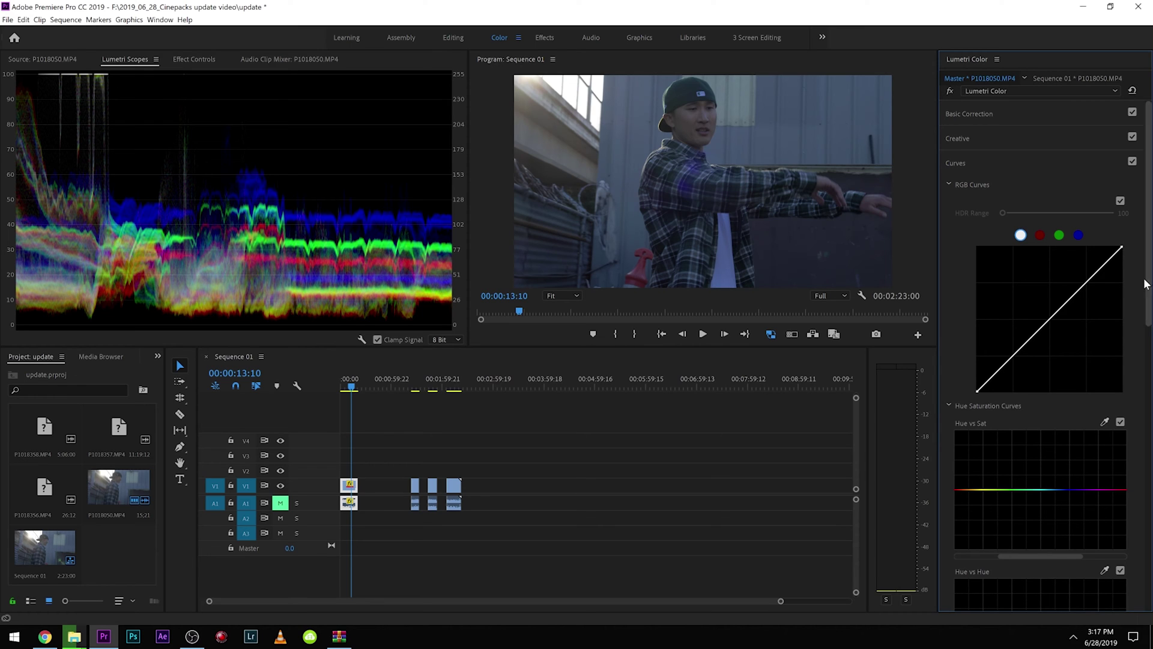
left_click_drag(1123, 250, 1132, 263)
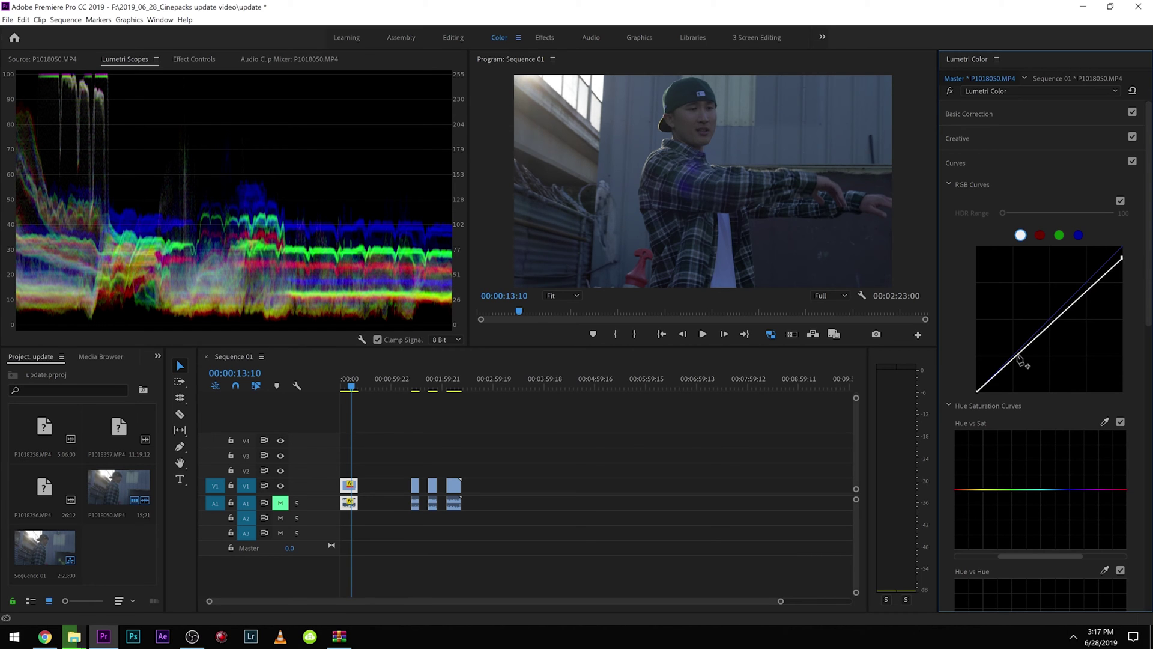
left_click_drag(972, 389, 977, 397)
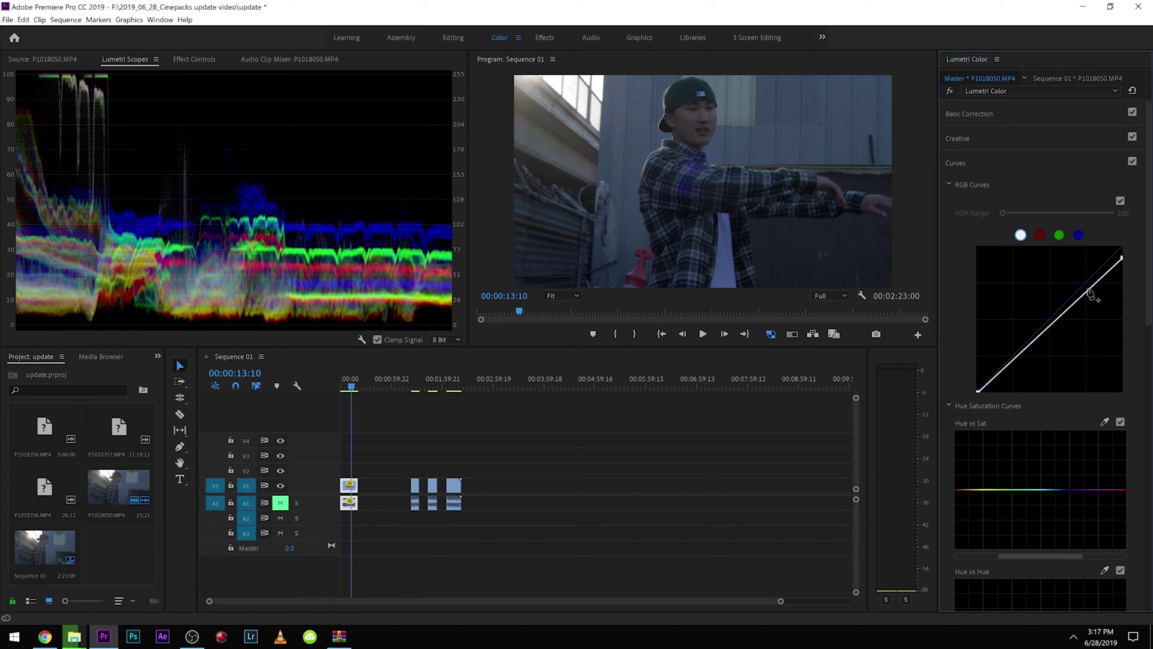
left_click_drag(1085, 301, 1063, 272)
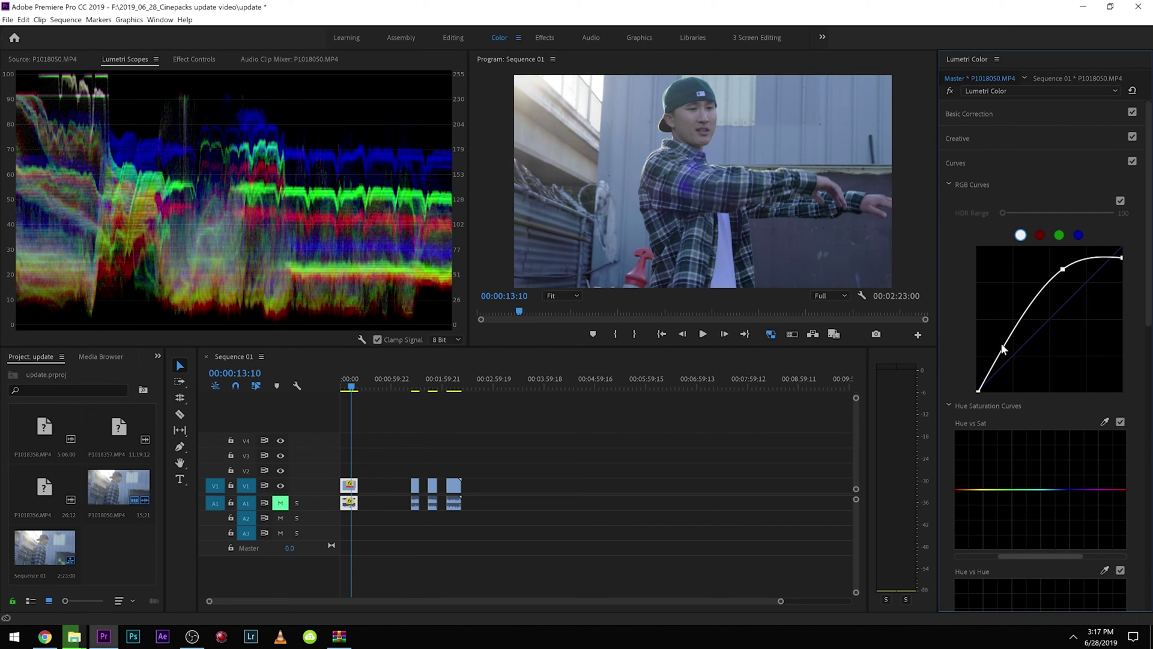
left_click_drag(1005, 351, 1014, 355)
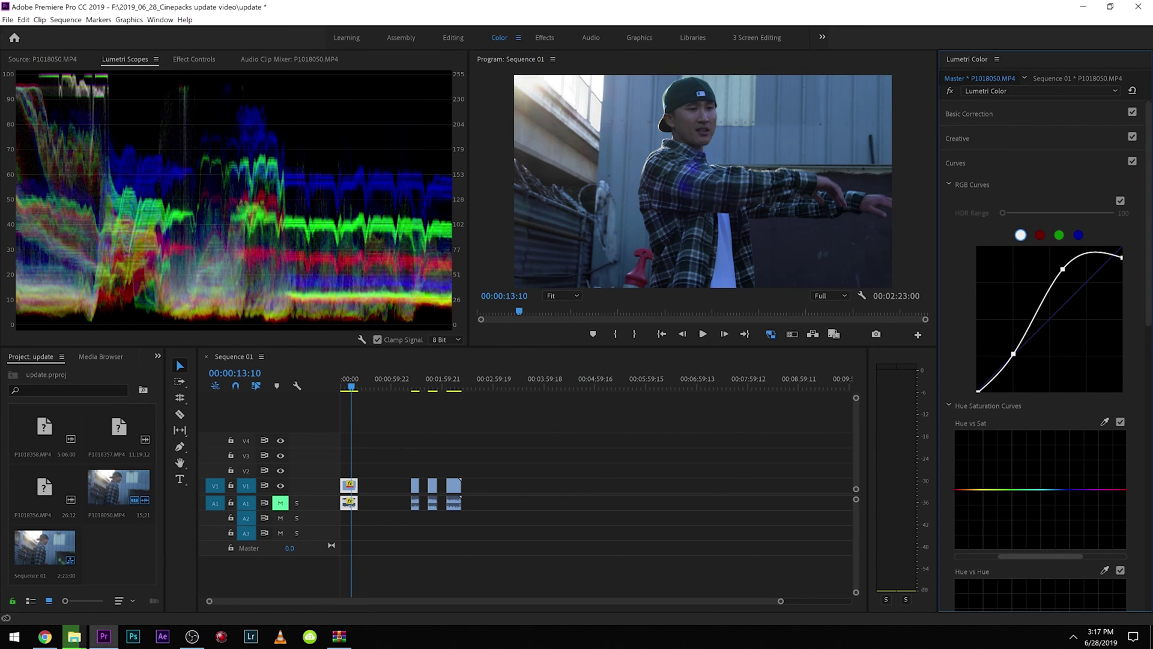
Toggle Curves off and on twice to compare before and after, then expand Creative.
left_click(1132, 162)
left_click(1132, 162)
left_click(1132, 162)
left_click(1132, 162)
left_click(1017, 139)
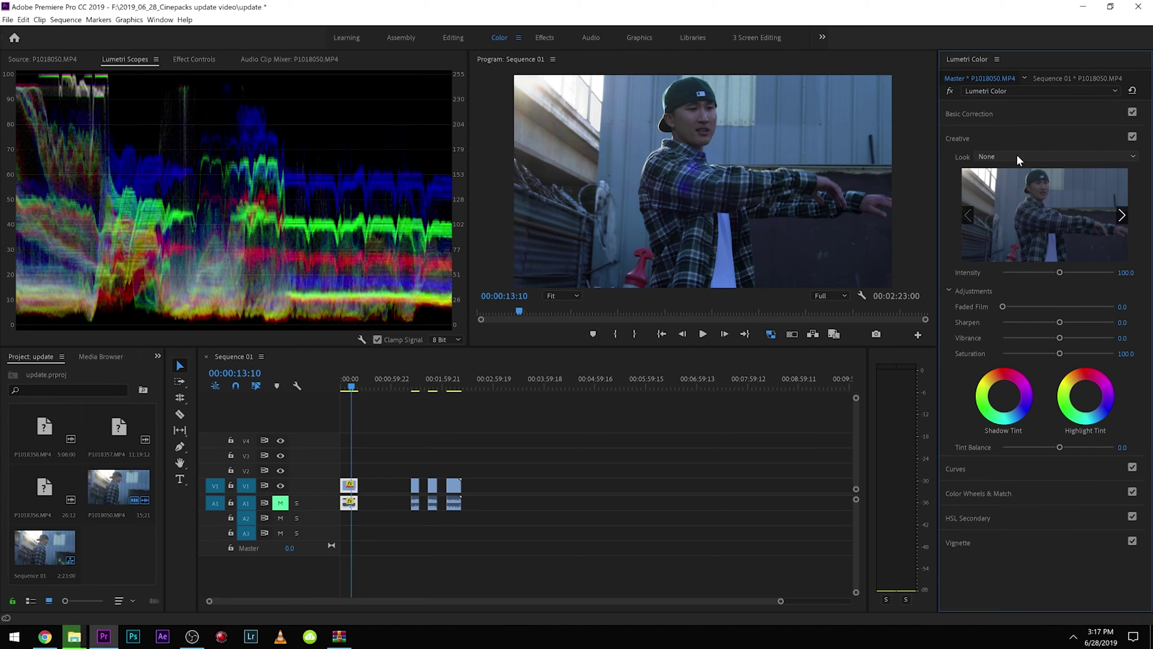
Load Autumn-Rec709.cube through Look > Browse and lower its intensity to about 58.1.
left_click(1016, 155)
left_click(989, 194)
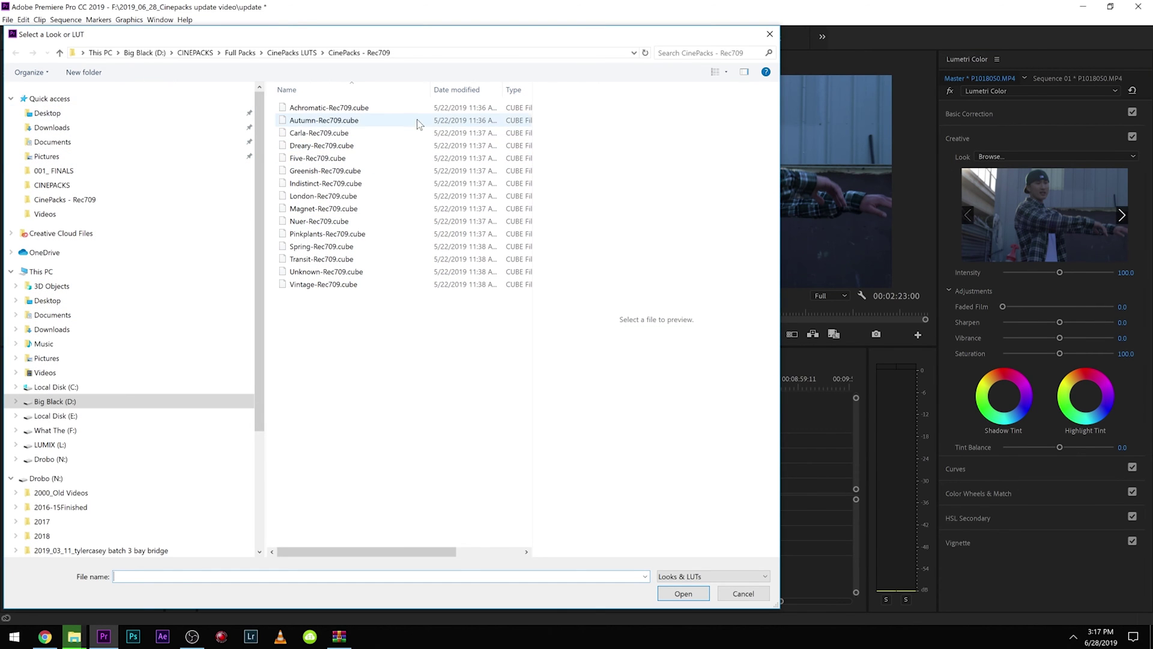
left_click(361, 119)
double_click(361, 119)
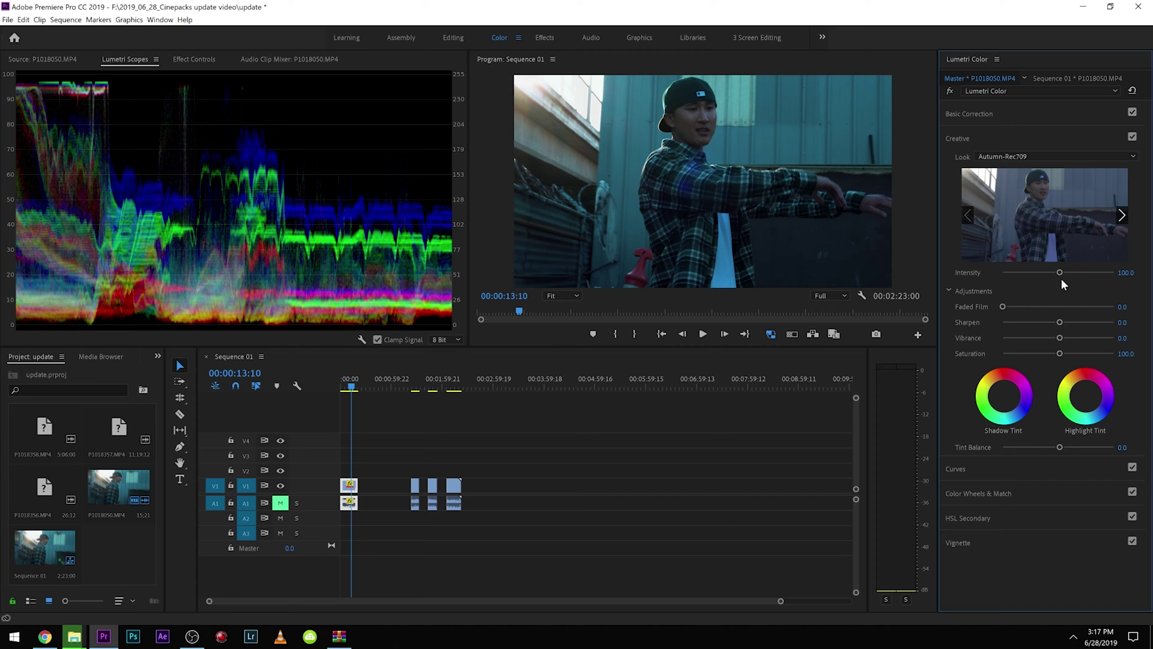
left_click_drag(1059, 273, 1034, 273)
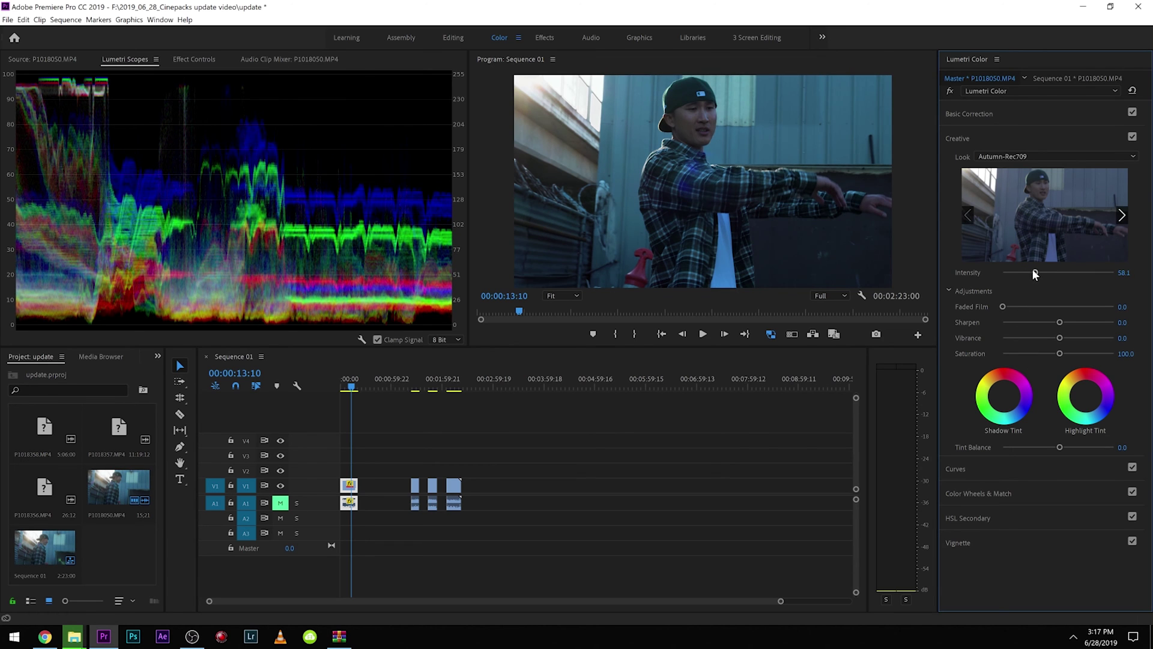
left_click(1004, 120)
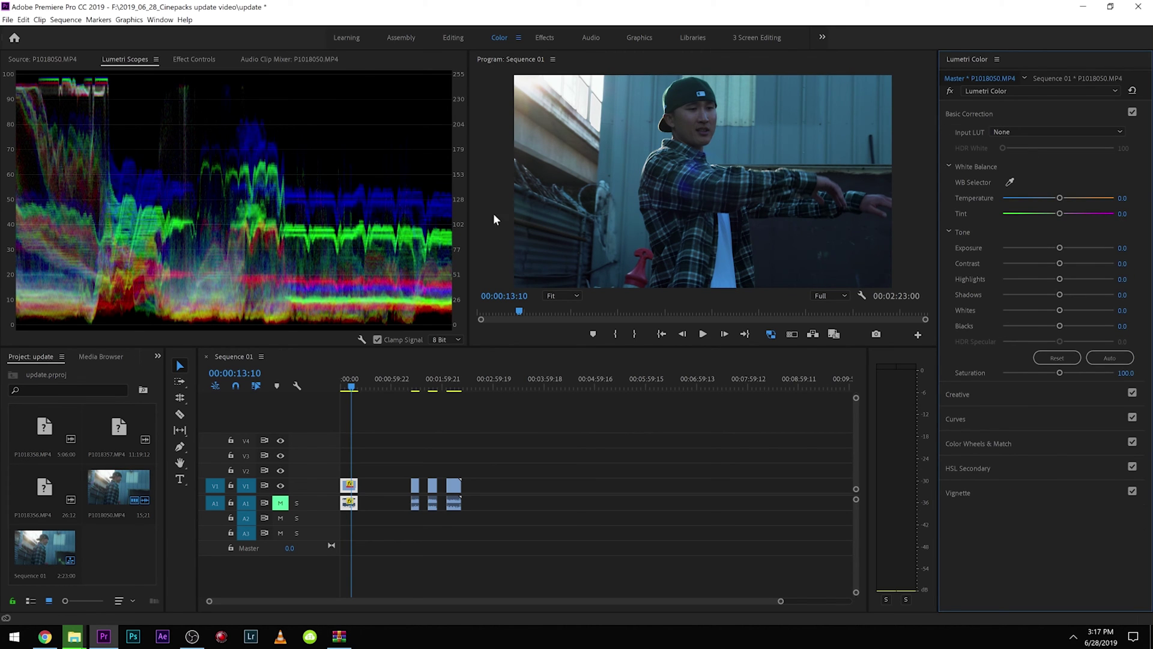
Play the sequence from the start, warm Temperature, then settle it near 38.7 and replay.
left_click(343, 388)
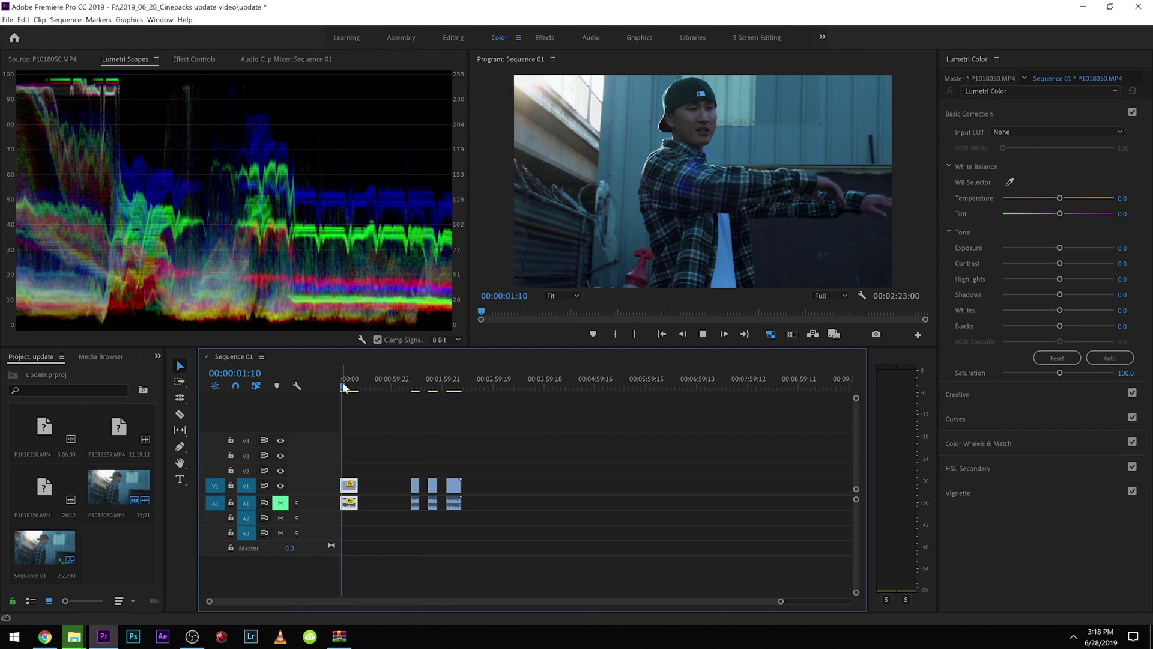
key("space")
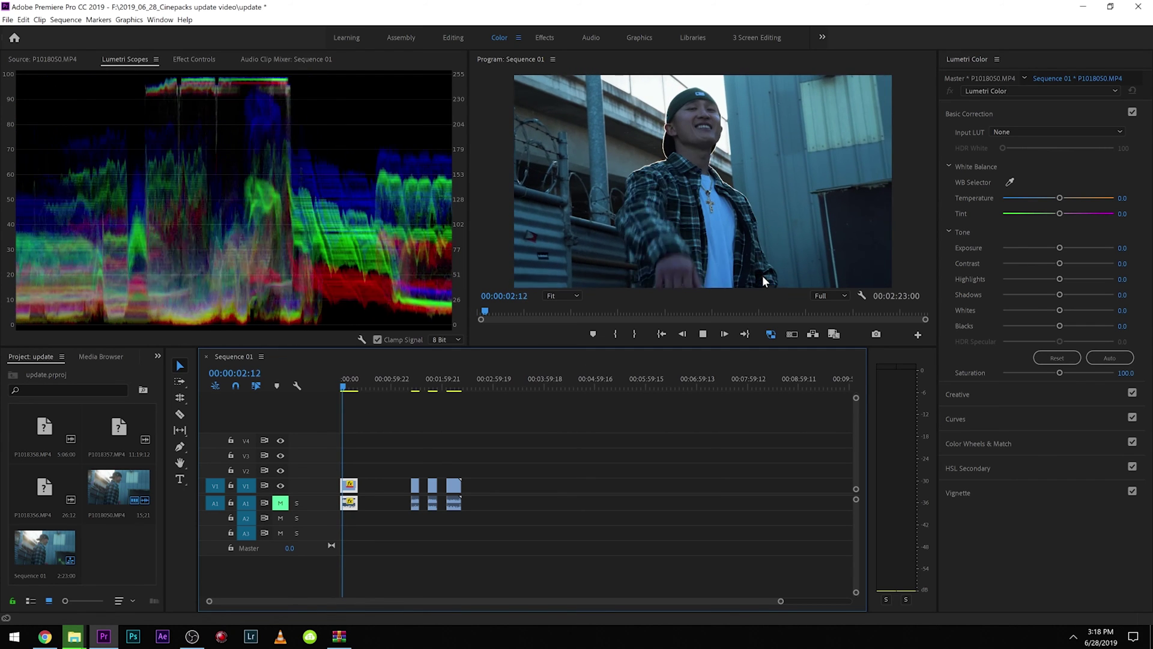
key("space")
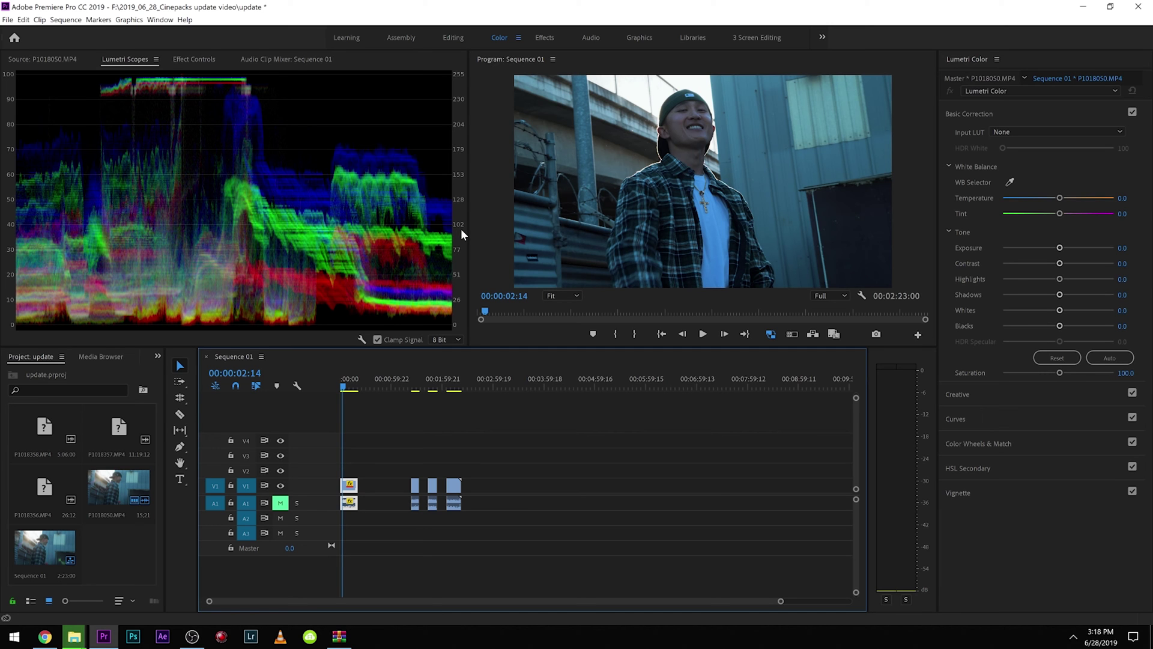
left_click_drag(1065, 197, 1095, 198)
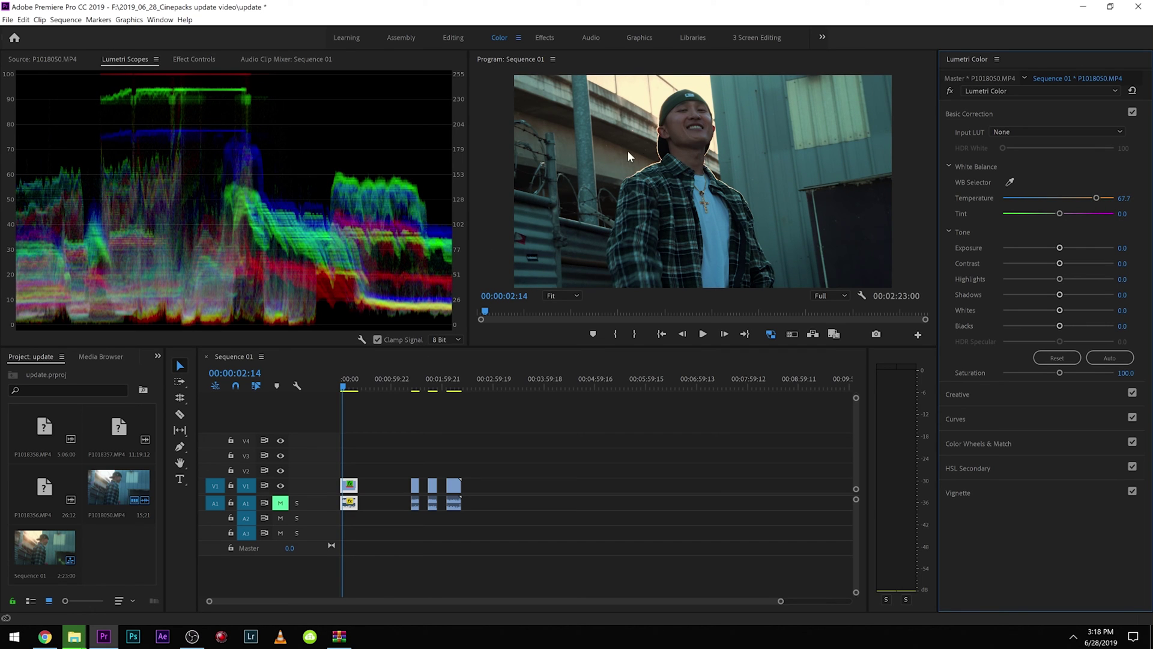
key("space")
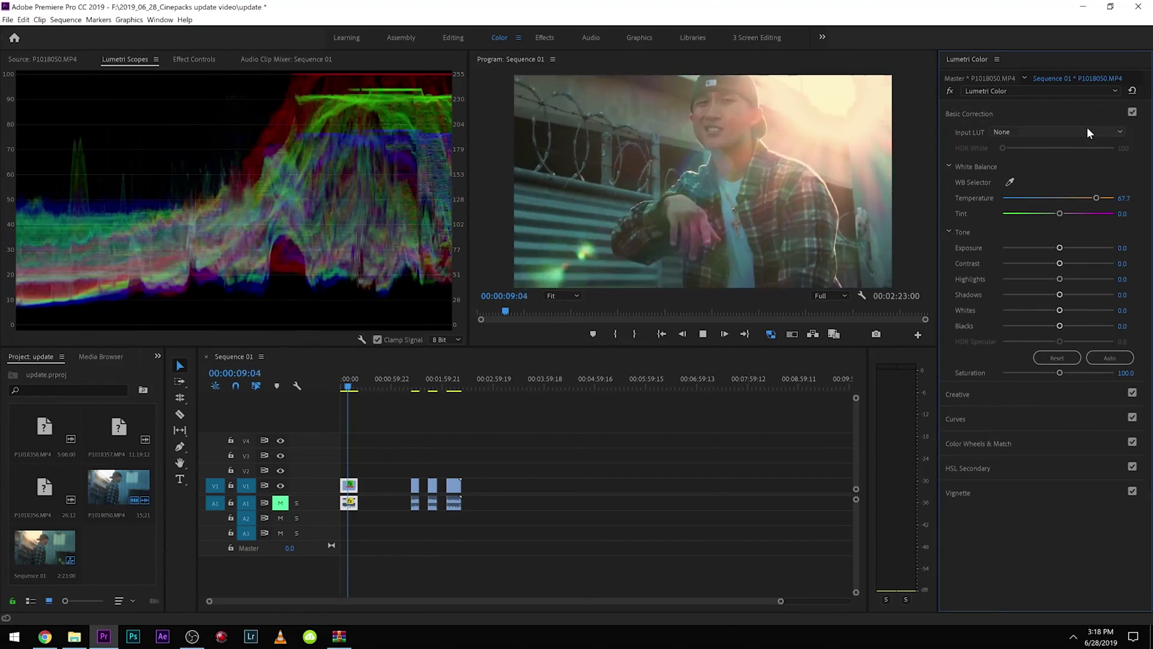
mouse_move(1096, 197)
left_mouse_down()
mouse_move(1075, 208)
mouse_move(1080, 200)
left_mouse_up()
key("space")
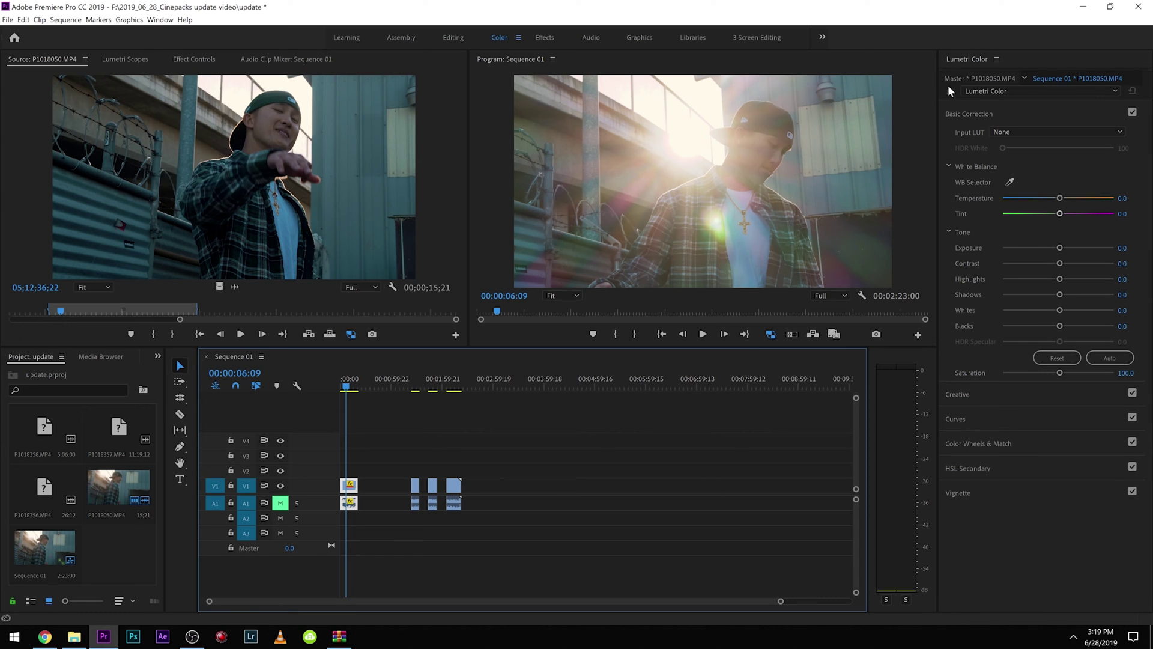
In Basic Correction, deepen the blacks, lower Contrast and boost Saturation.
left_click(970, 78)
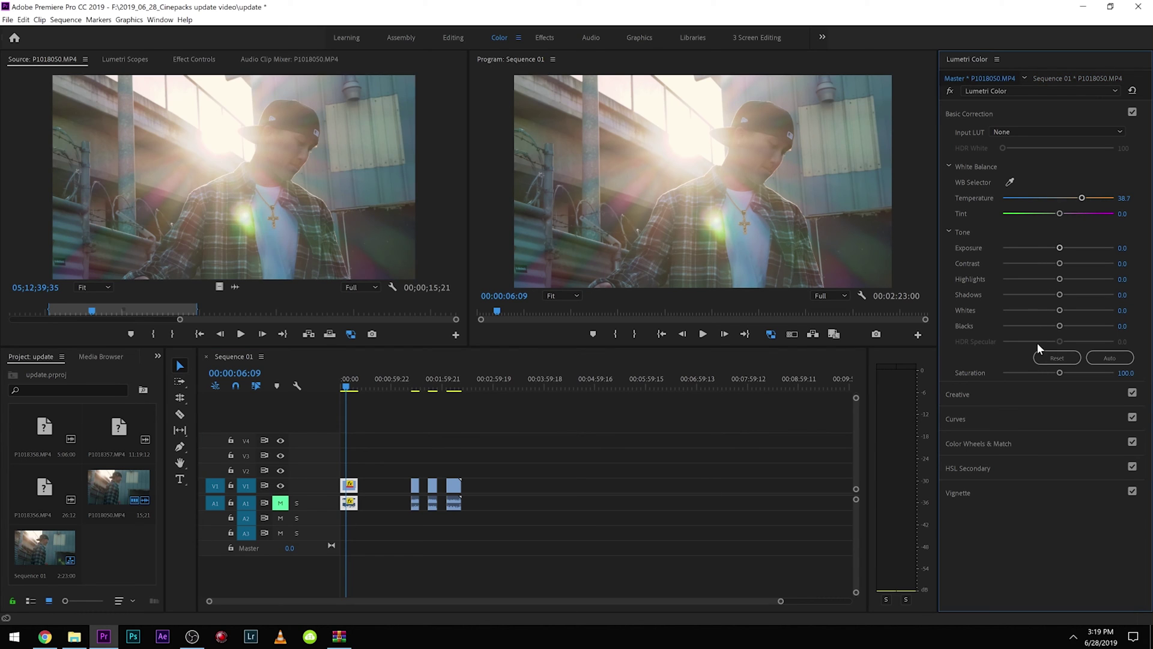
left_click_drag(1051, 321, 1016, 310)
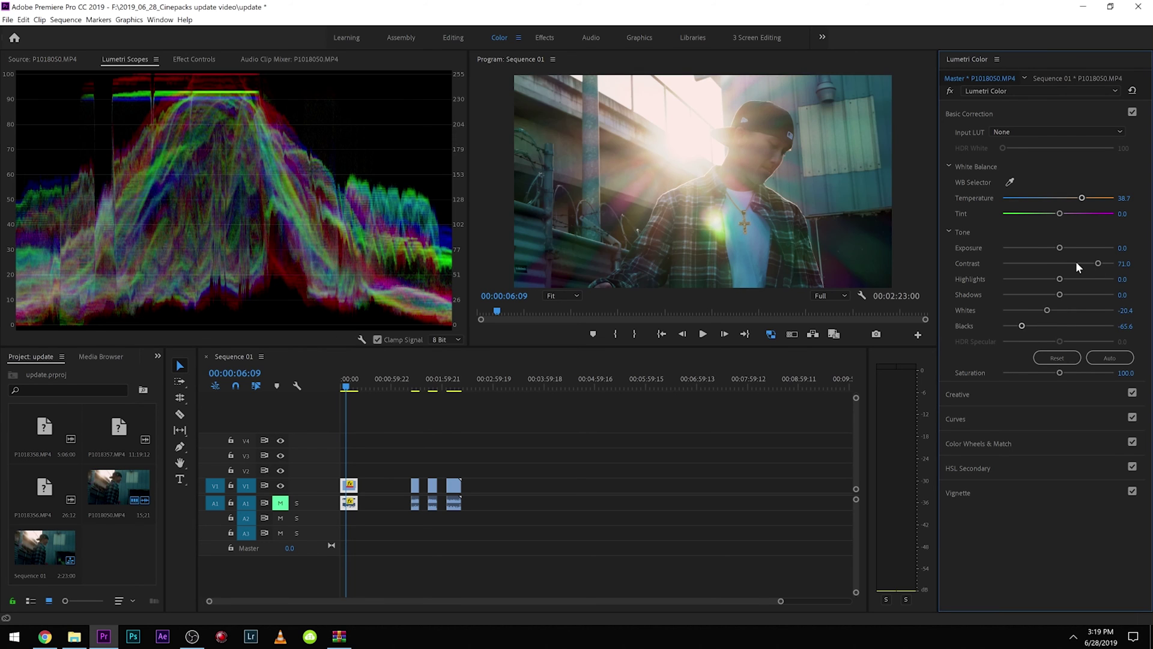
left_click(1076, 263)
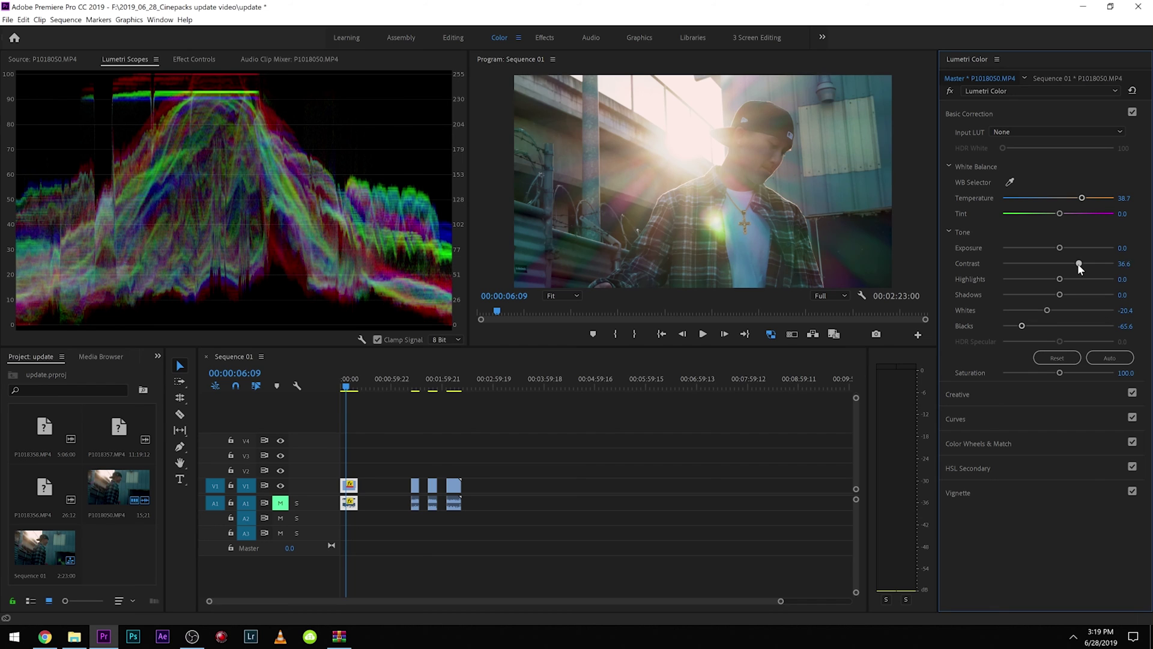
left_click(1067, 373)
In Creative, set Faded Film to 21.5 and Sharpen to 40.9, reset Vibrance, and raise Saturation.
left_click(1007, 391)
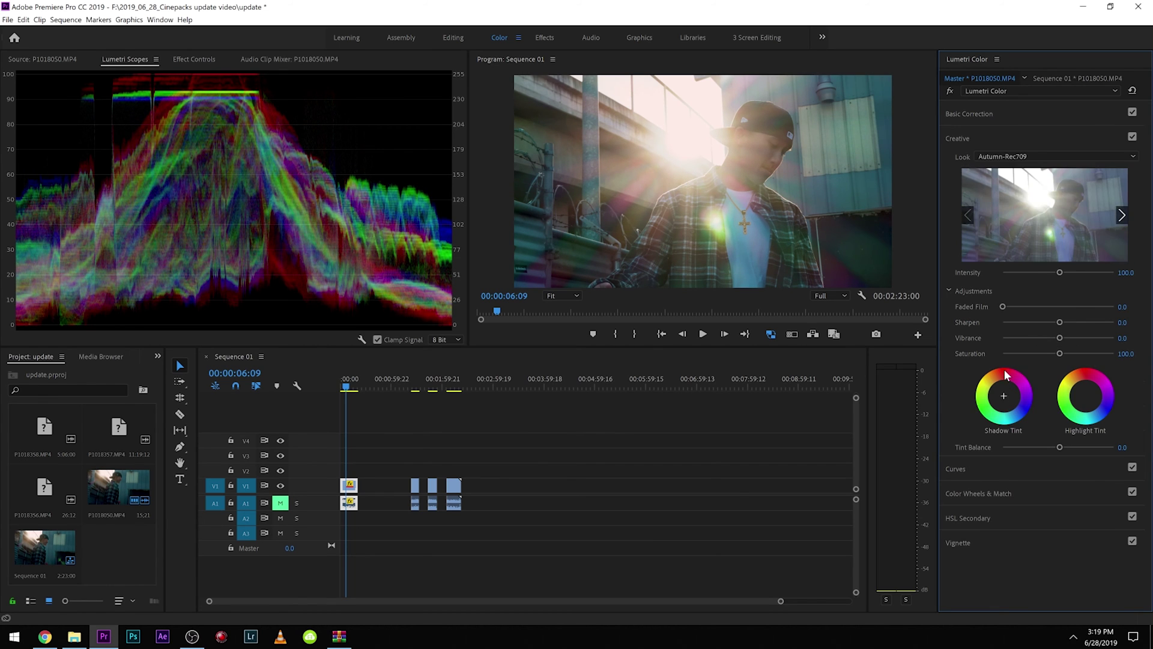
left_click_drag(1025, 309, 1114, 308)
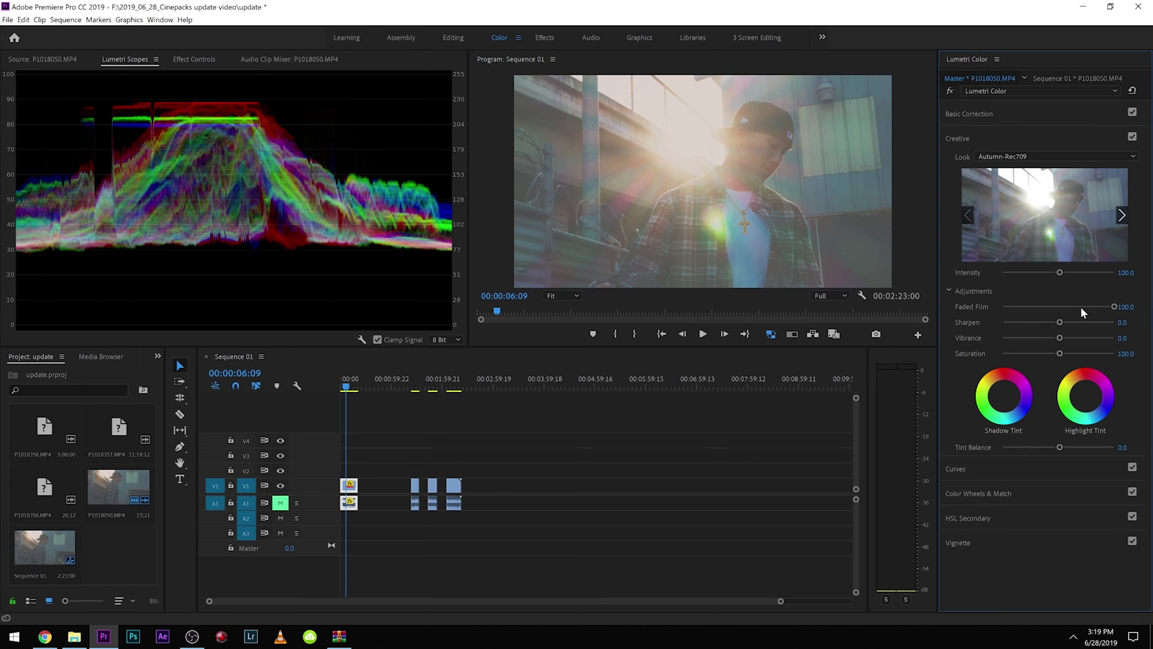
left_click(1026, 308)
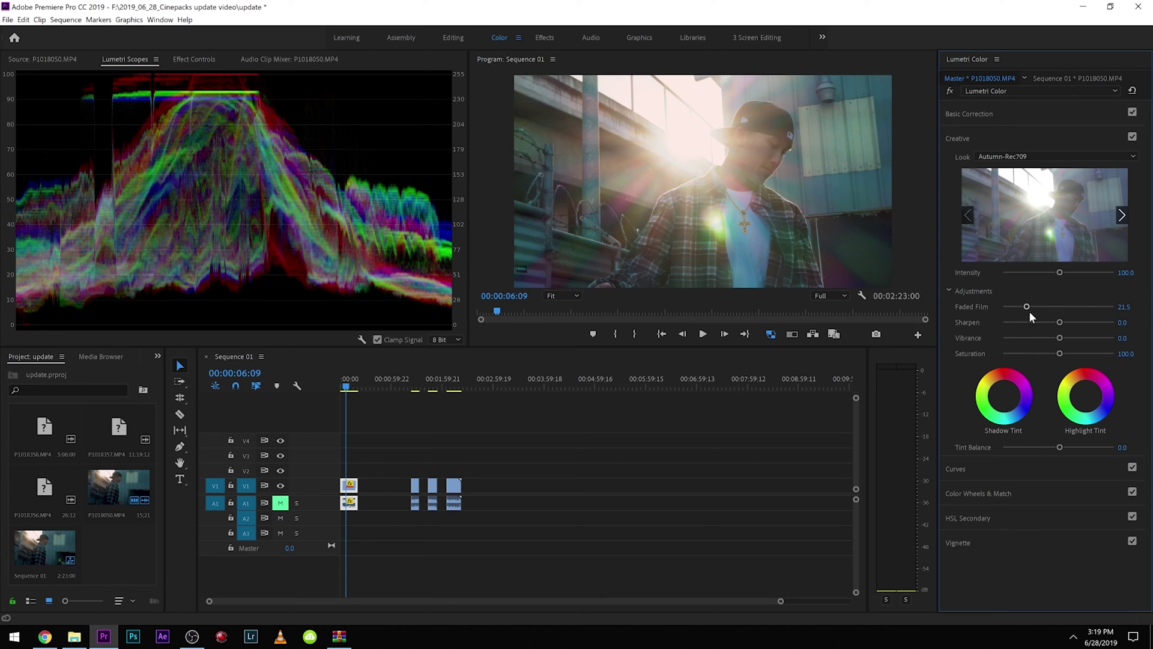
left_click_drag(1062, 322, 1080, 321)
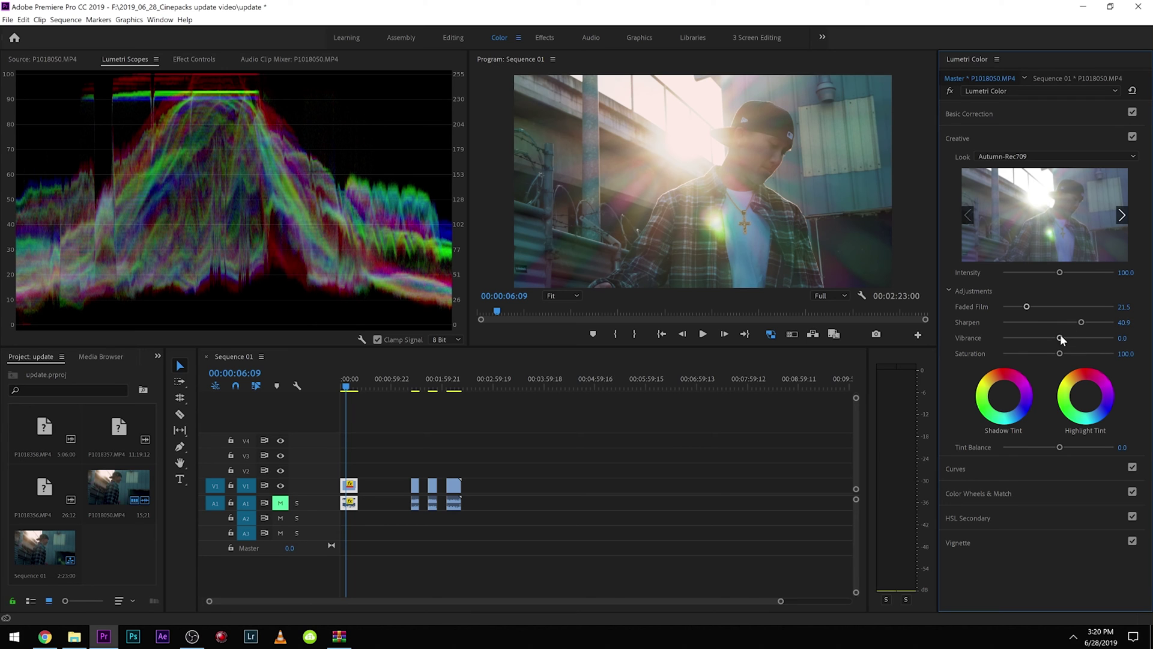
double_click(1090, 338)
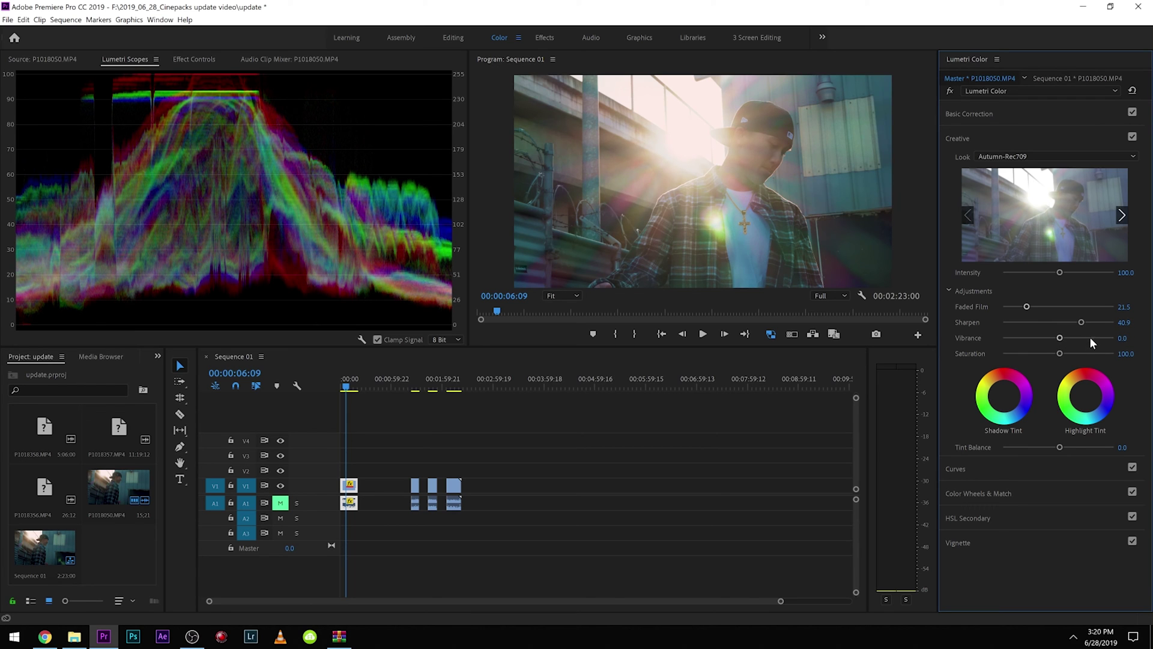
left_click_drag(1060, 353, 1088, 355)
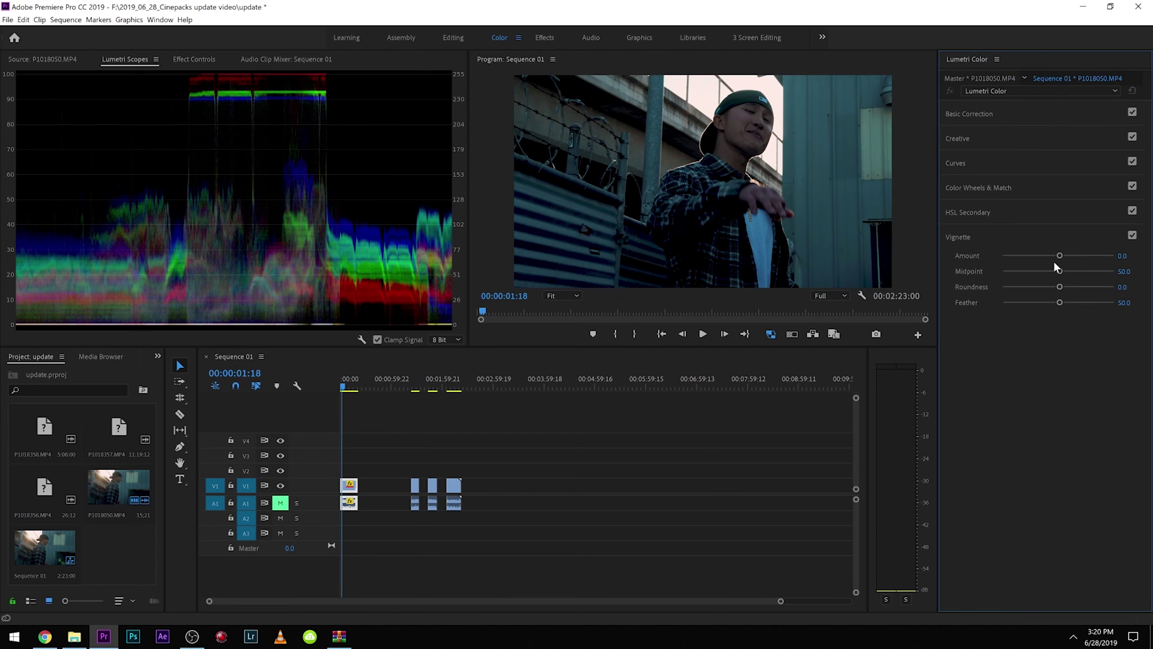
Try a strong vignette, save the project, then reset and set Vignette Amount to -0.1.
left_click_drag(1059, 255, 1118, 264)
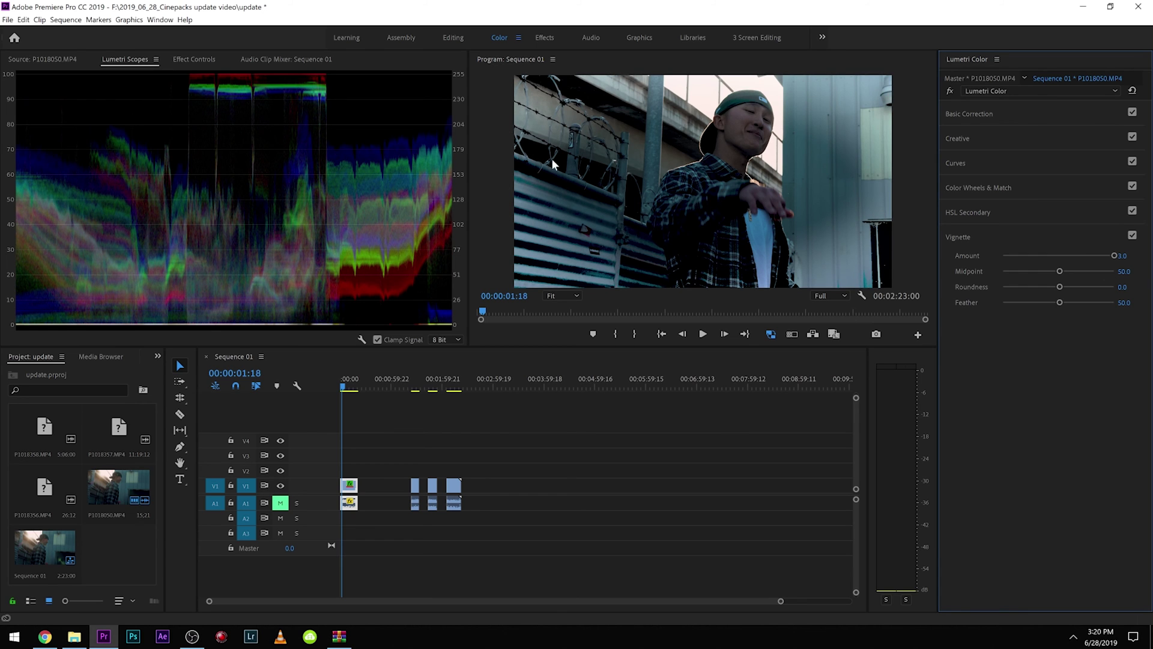
key("ctrl+s")
double_click(1056, 254)
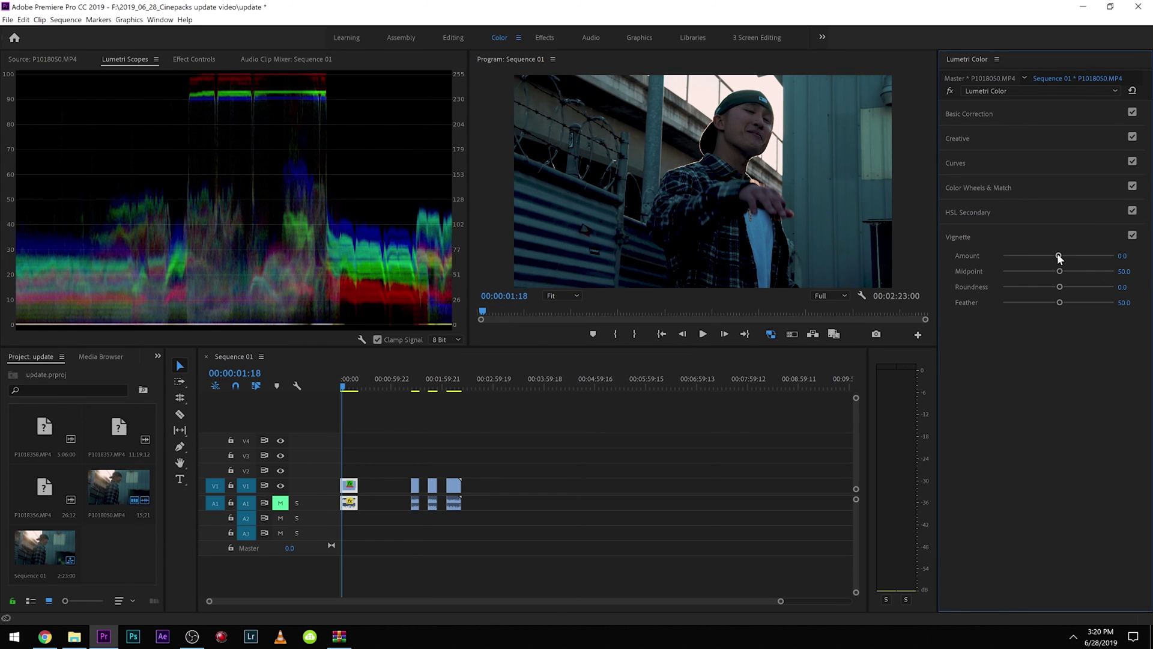
left_click_drag(1058, 256, 1057, 257)
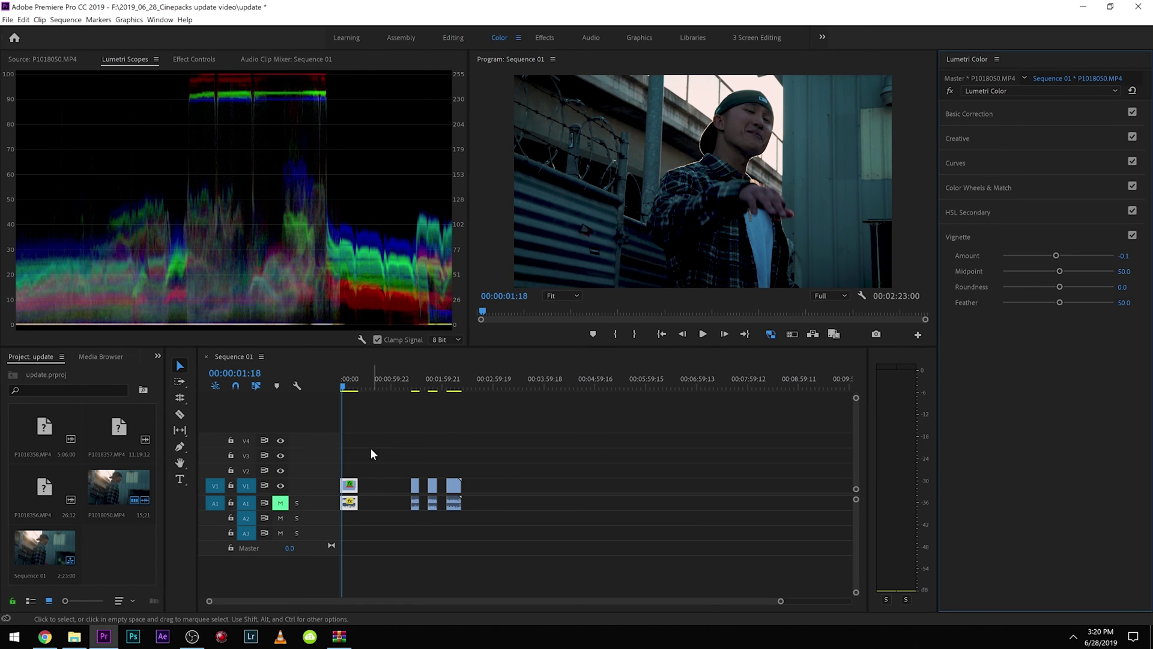
Play the sequence from the start to review the grade.
left_click(275, 401)
key("Home")
key("space")
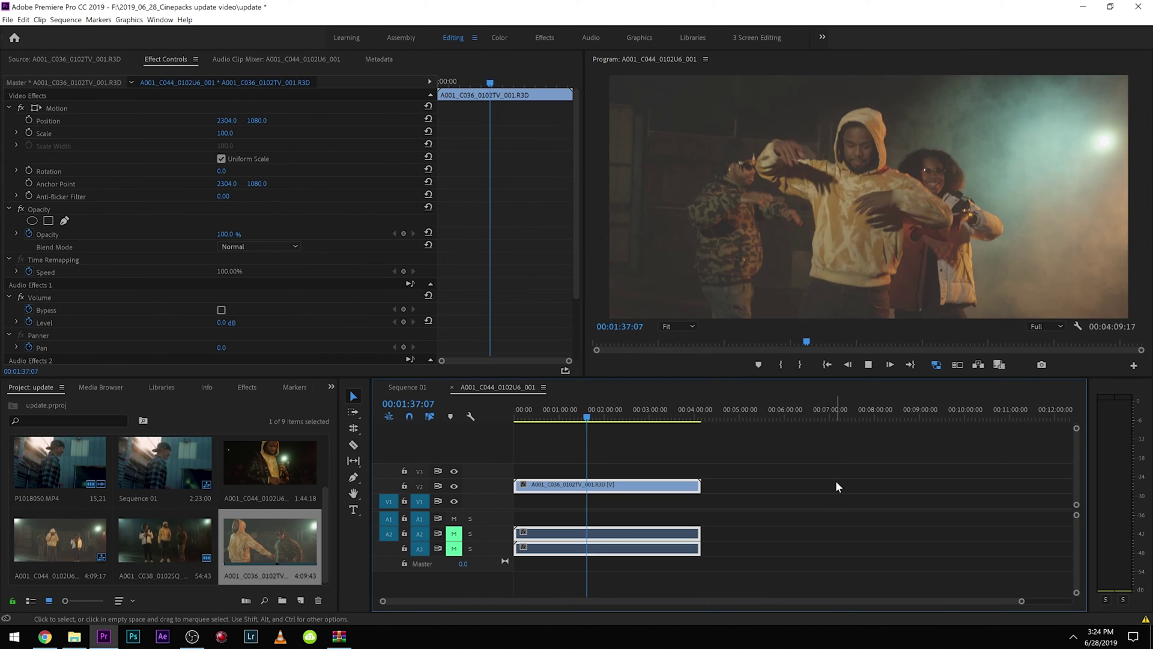
In the Color workspace, load CinePacks - LOG/Greenish-LOG.cube as the Creative look at 63.4 intensity.
key("space")
left_click(498, 37)
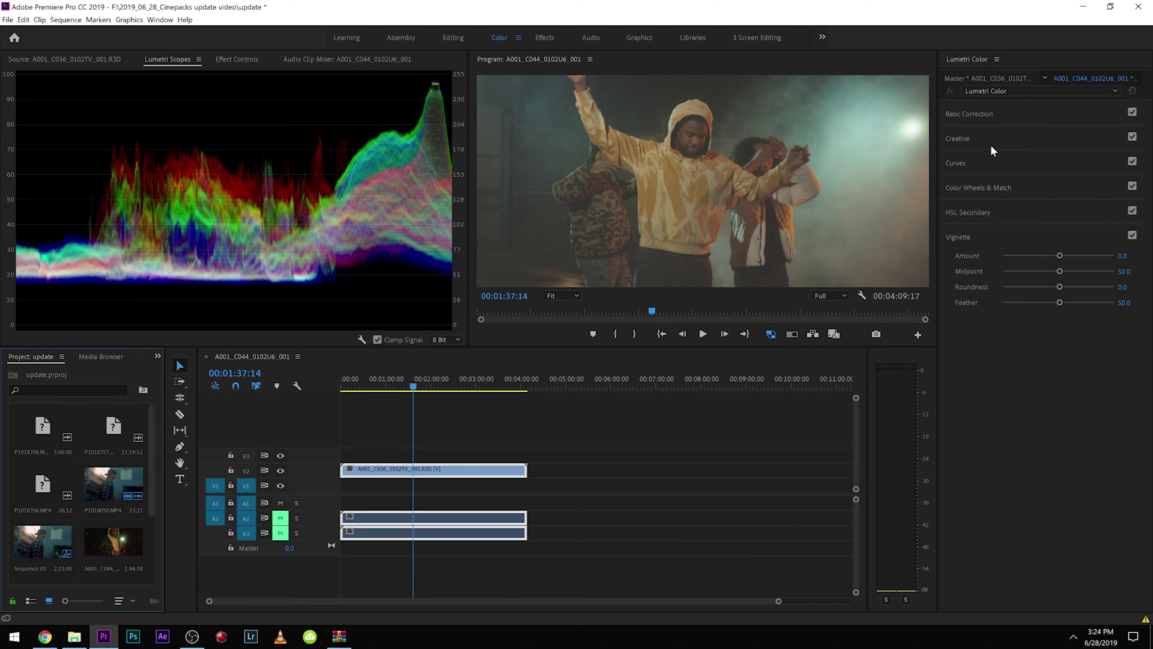
left_click(991, 137)
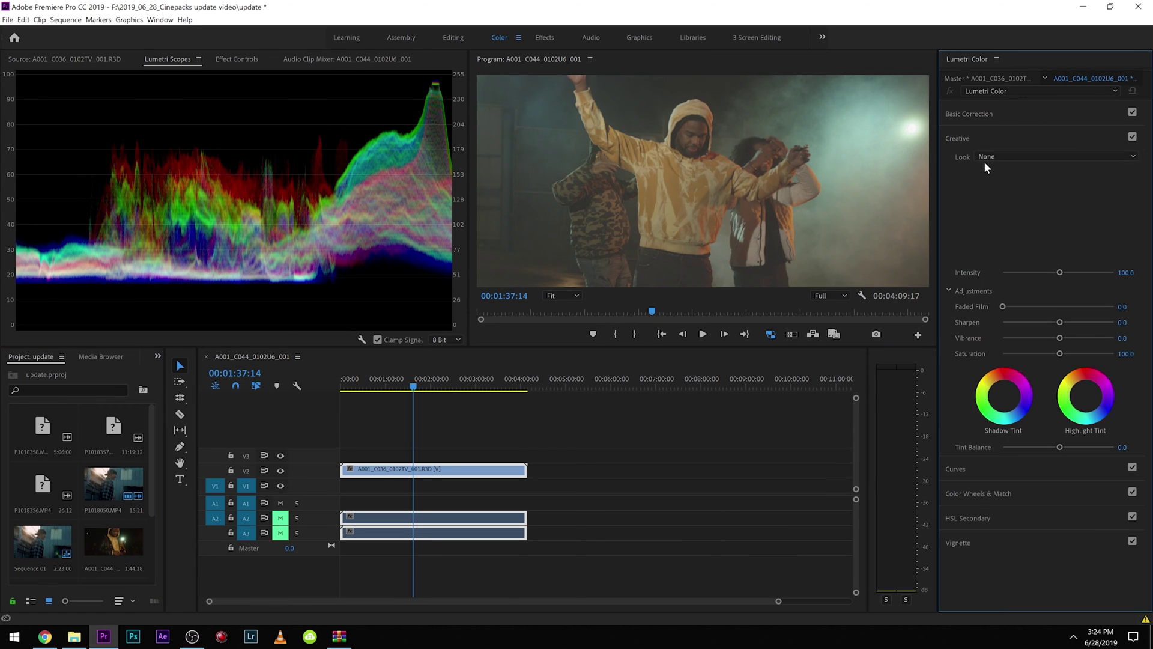
left_click(986, 157)
left_click(982, 192)
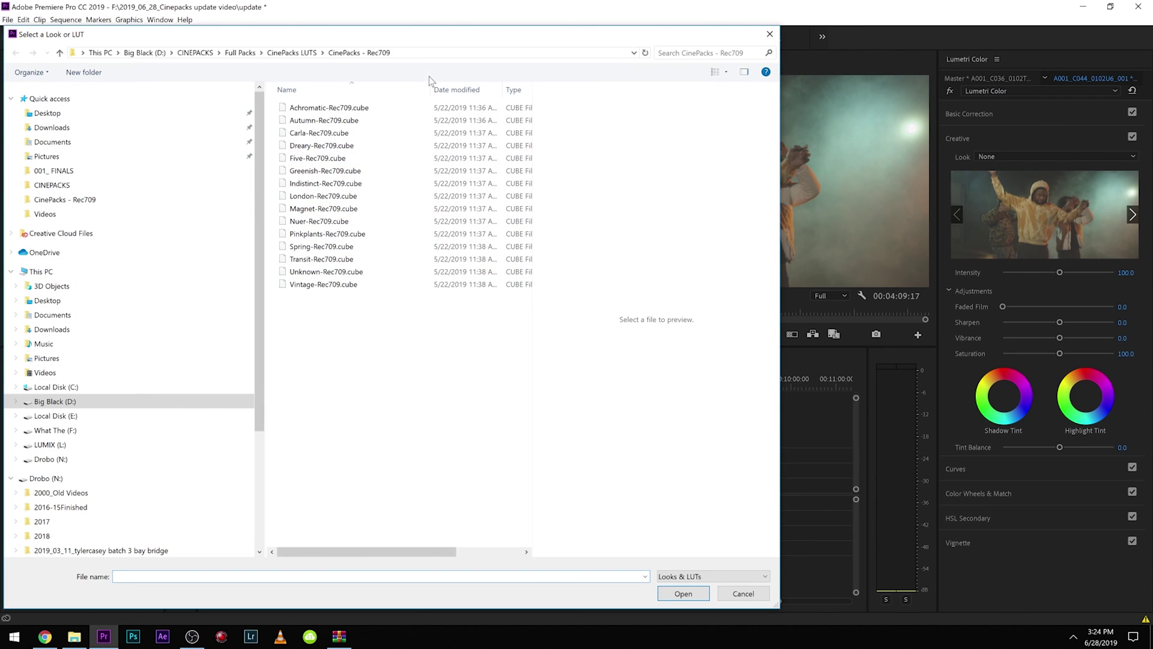
left_click(292, 53)
double_click(312, 107)
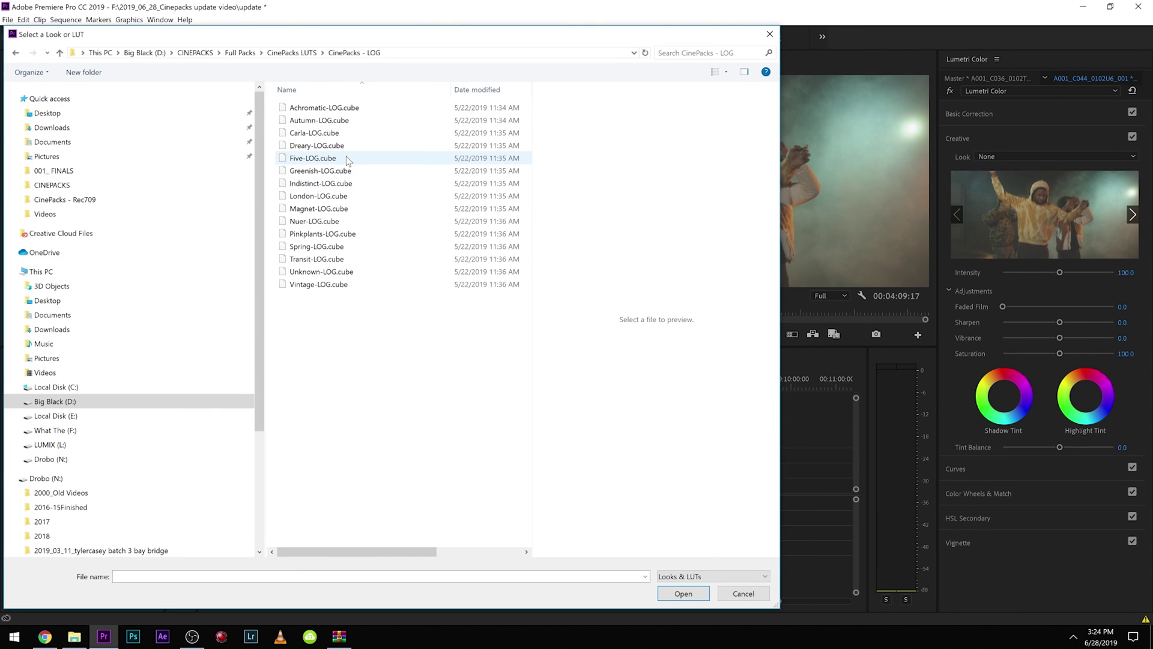
double_click(325, 170)
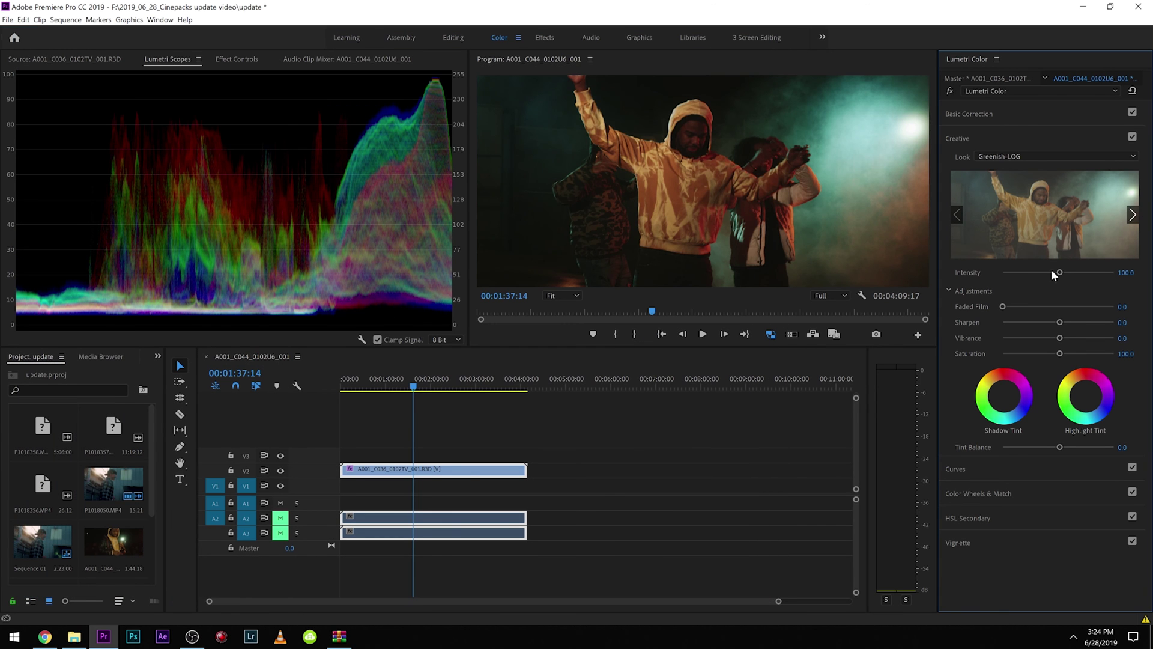
left_click_drag(1051, 272, 1039, 275)
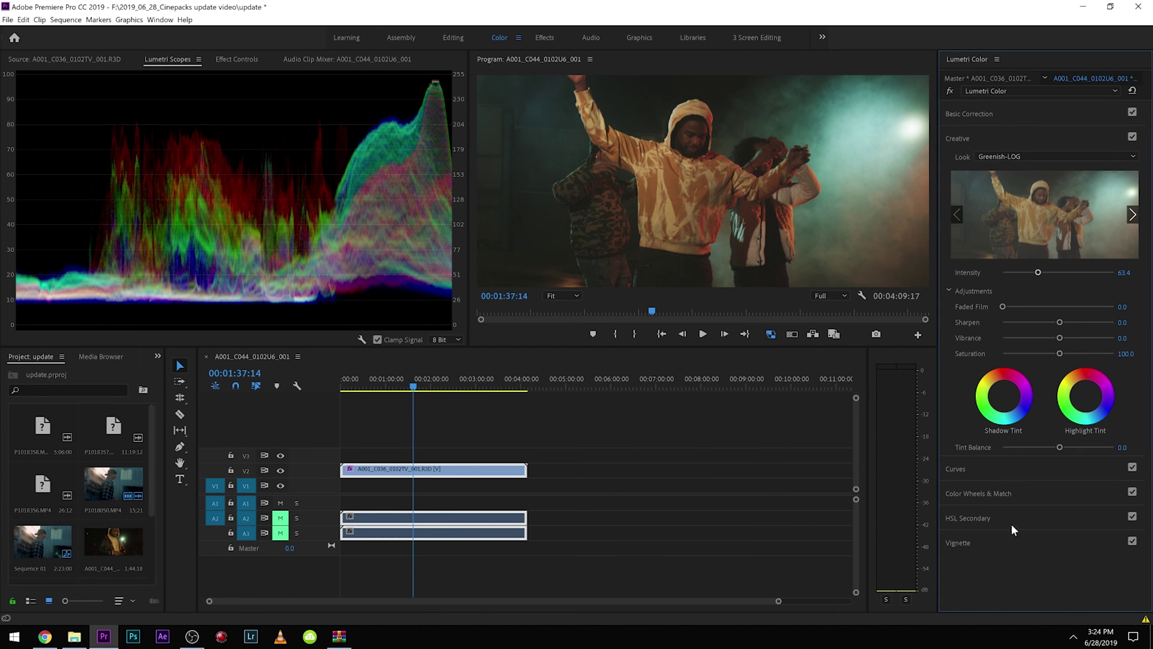
left_click(995, 474)
Bend the RGB curve into an S, moving the black point in and lifting midtones, then review from 00:01:22:10.
left_click_drag(1121, 246, 1092, 244)
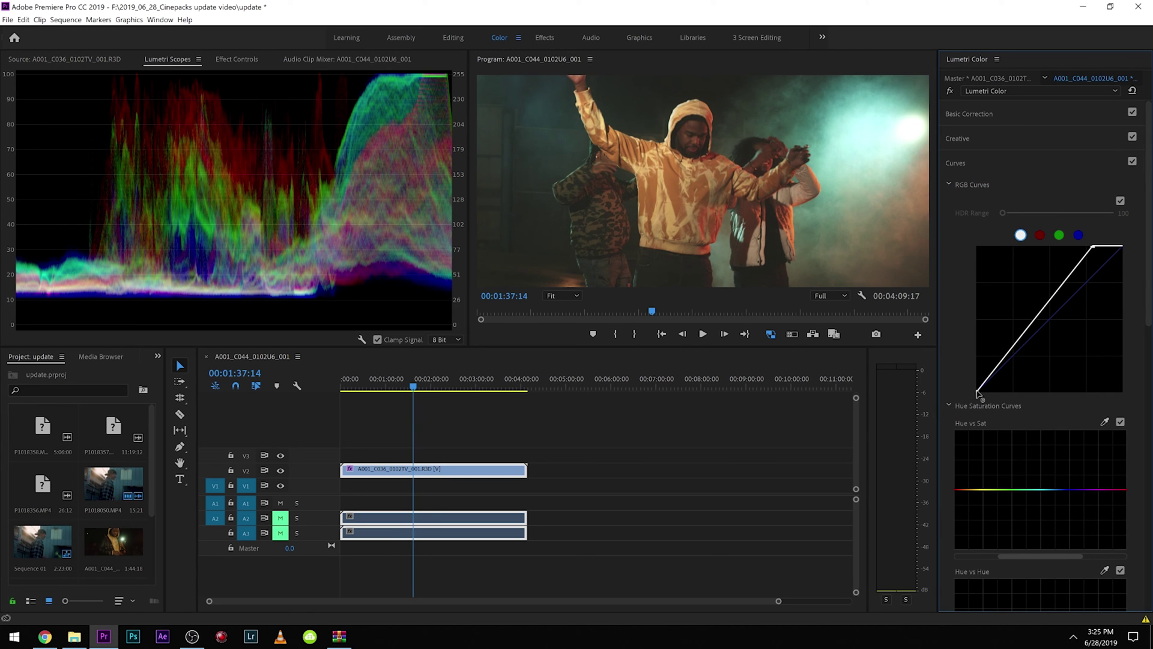
left_click_drag(978, 393, 985, 402)
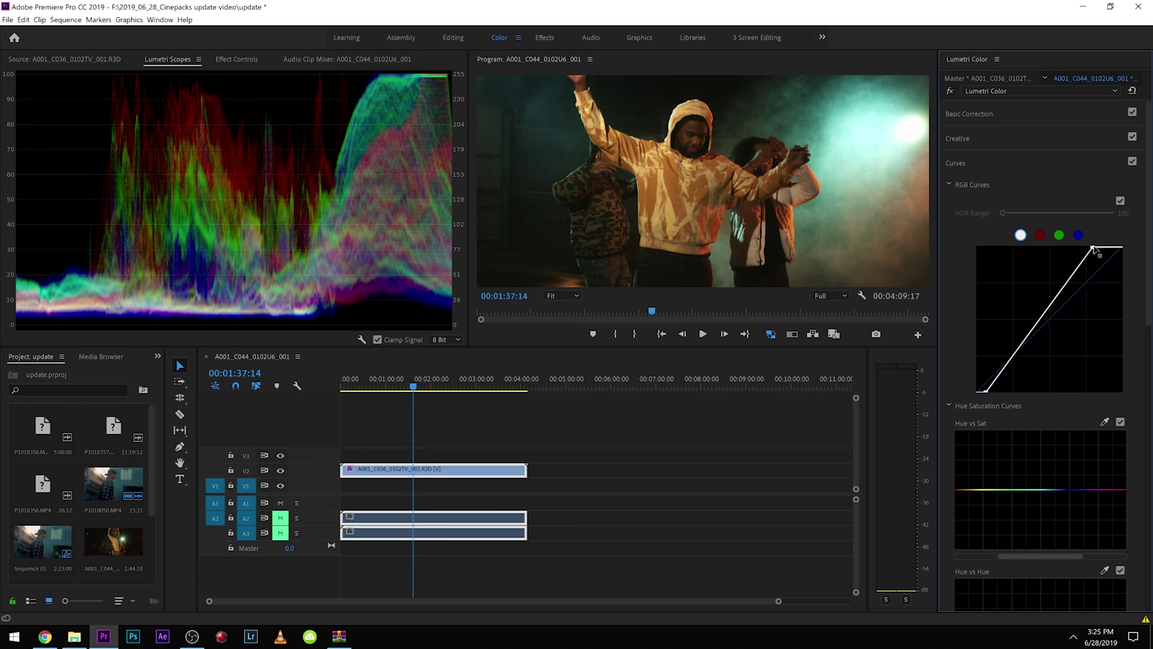
left_click_drag(1092, 247, 1118, 246)
left_click_drag(1086, 288, 1069, 275)
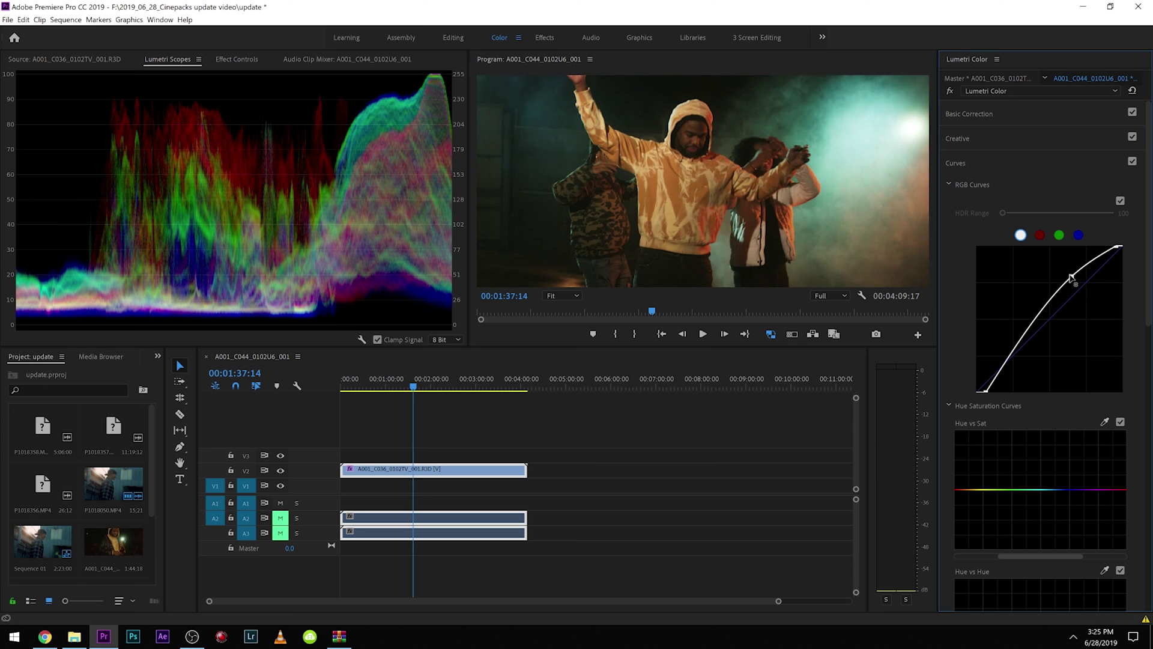
left_click_drag(1011, 360, 1007, 358)
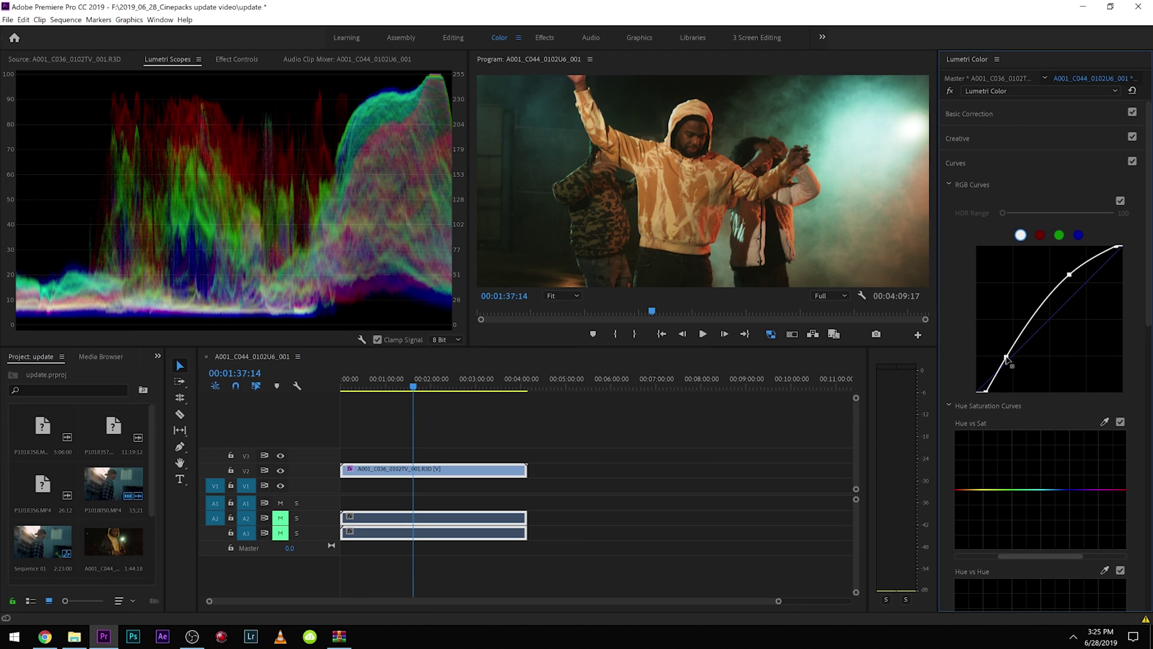
left_click(404, 382)
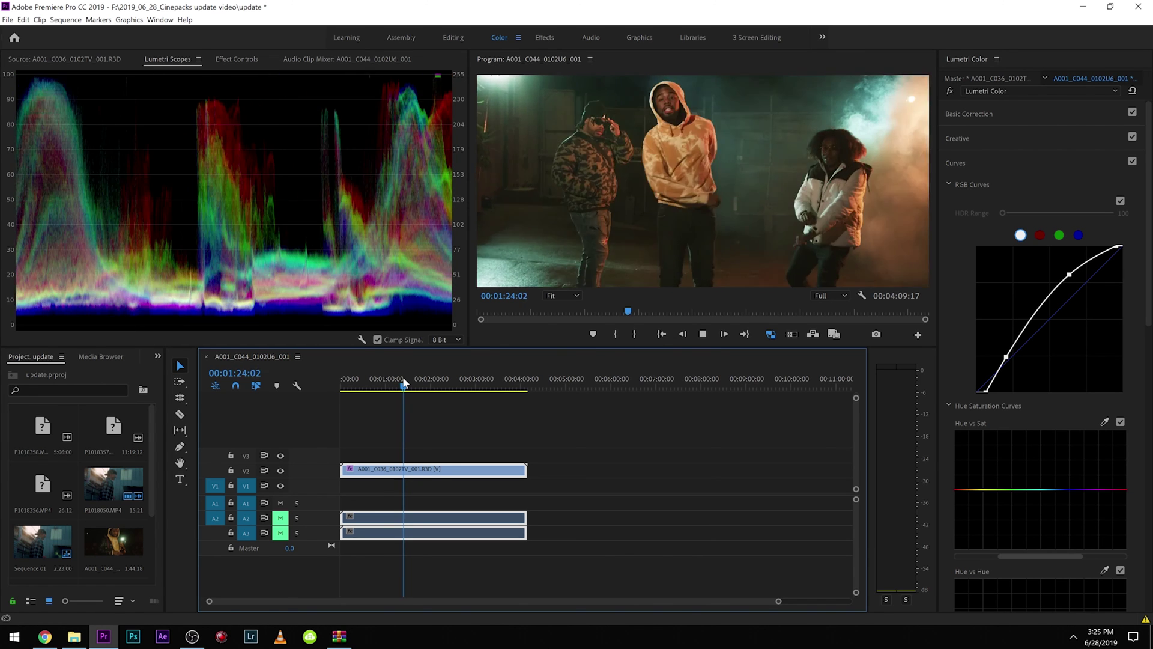
key("space")
Compare the clip with Curves off and on, leave Curves enabled, play it back, and save the project.
left_click(1132, 161)
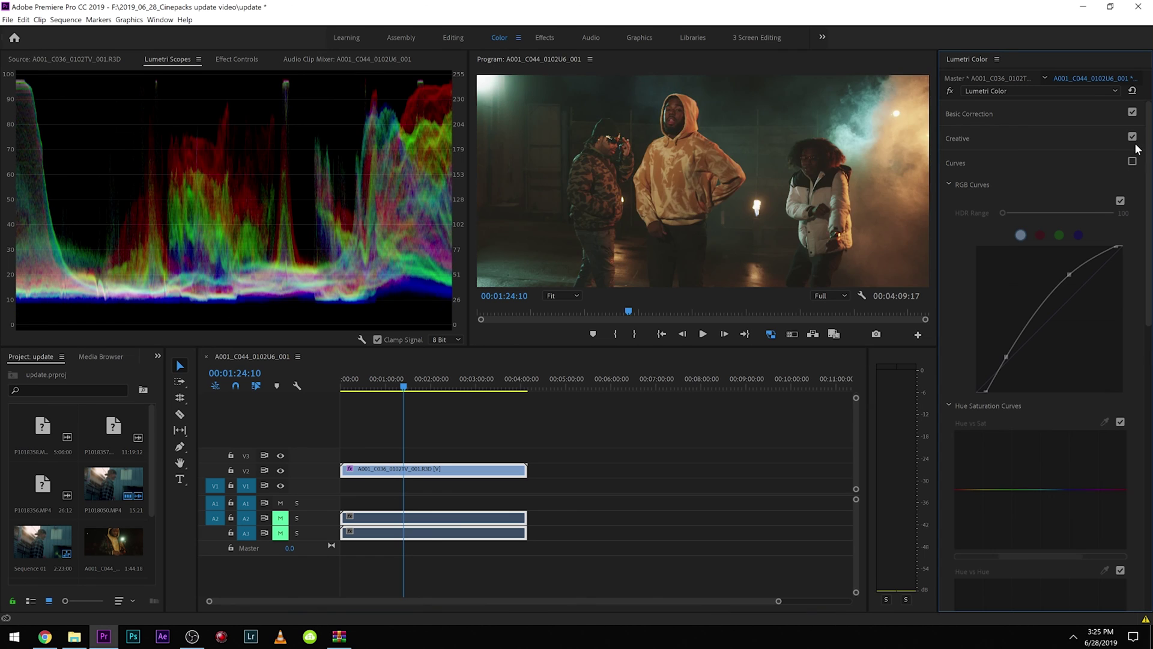
left_click(1132, 138)
left_click(1133, 137)
left_click(1132, 161)
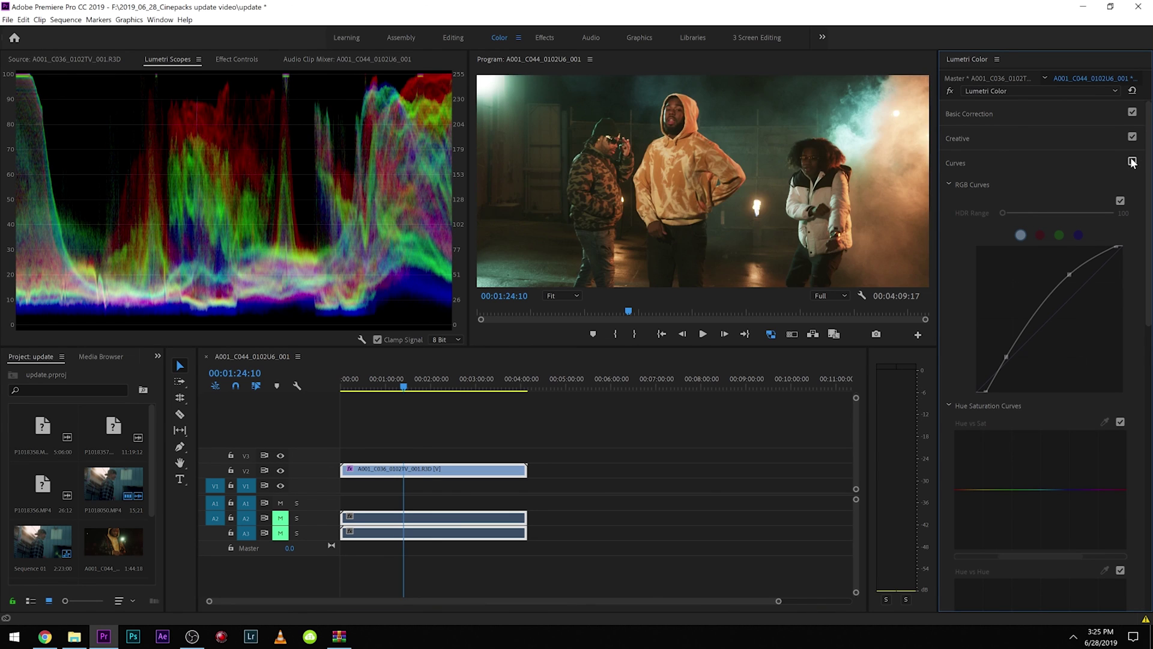
key("space")
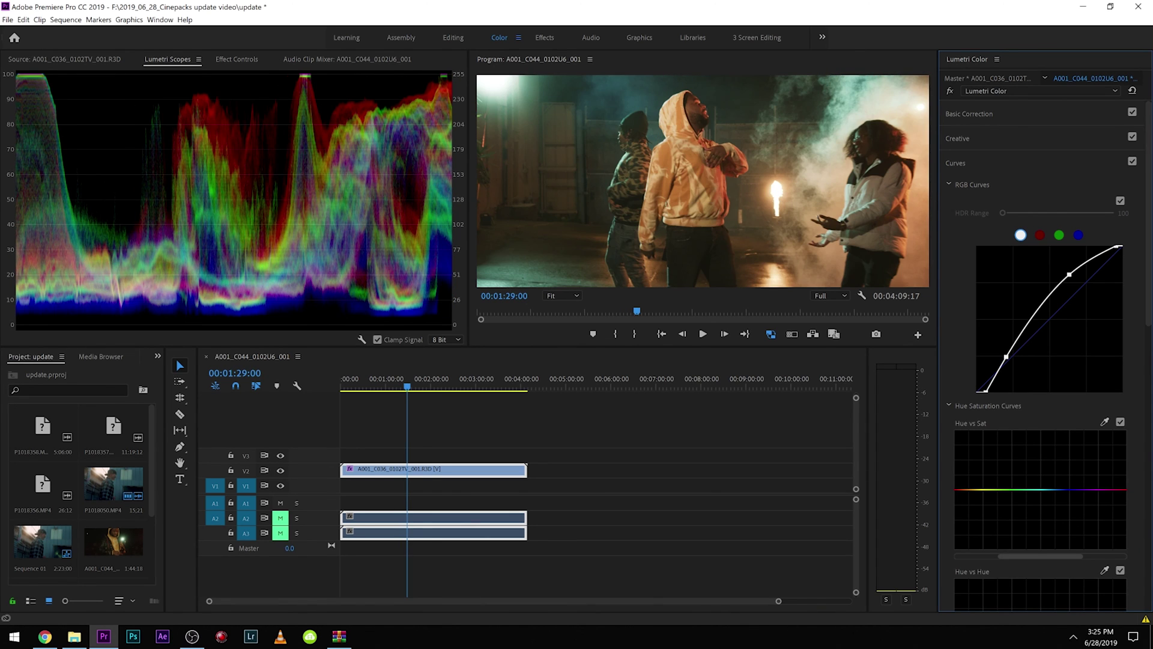
key("ctrl+s")
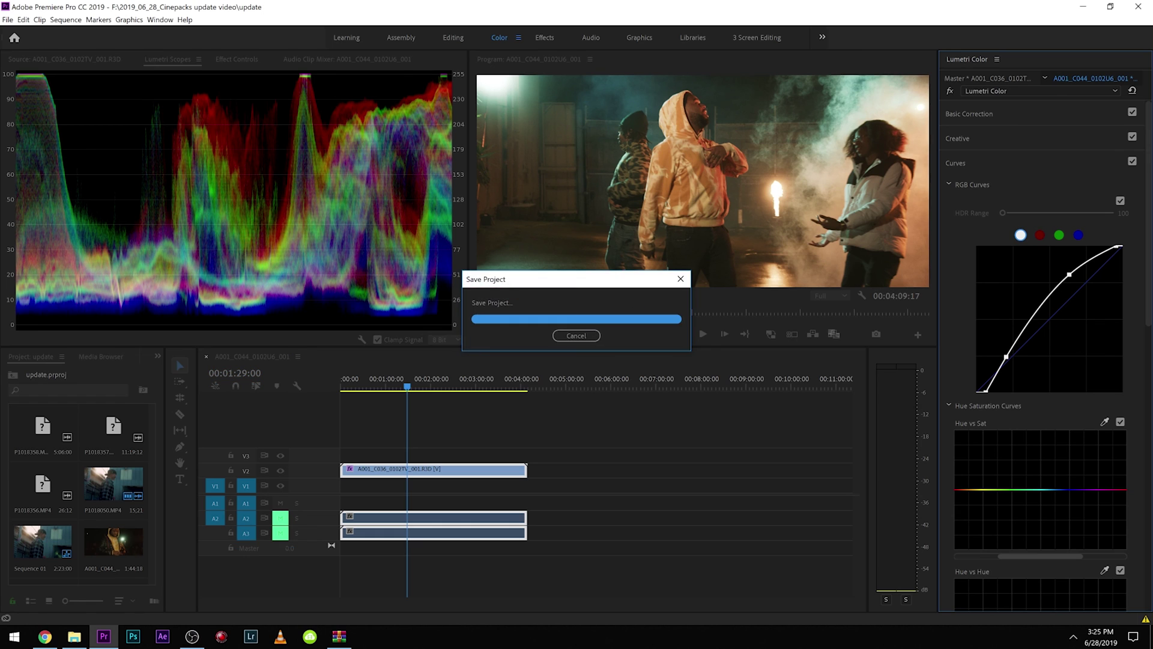